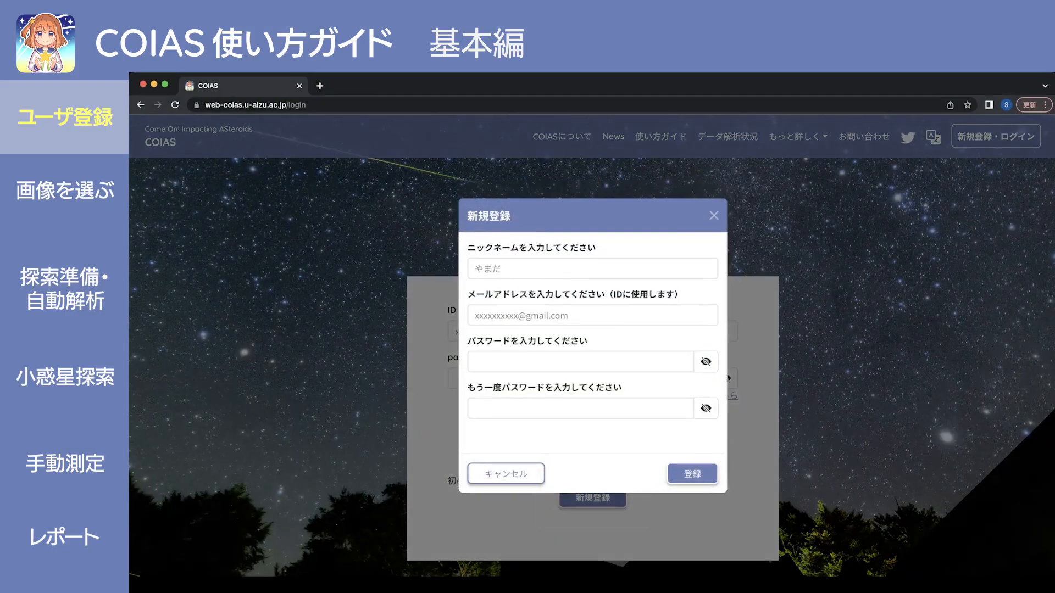
{"action": "left_click", "coordinate": [593, 269]}
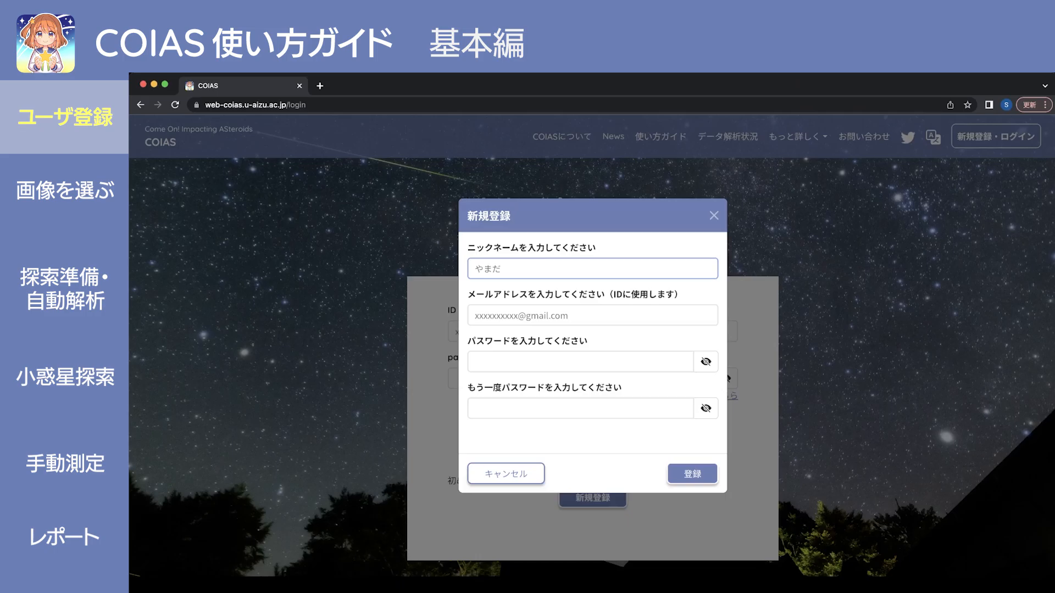
{"action": "left_click", "coordinate": [593, 315]}
{"action": "left_click", "coordinate": [581, 363]}
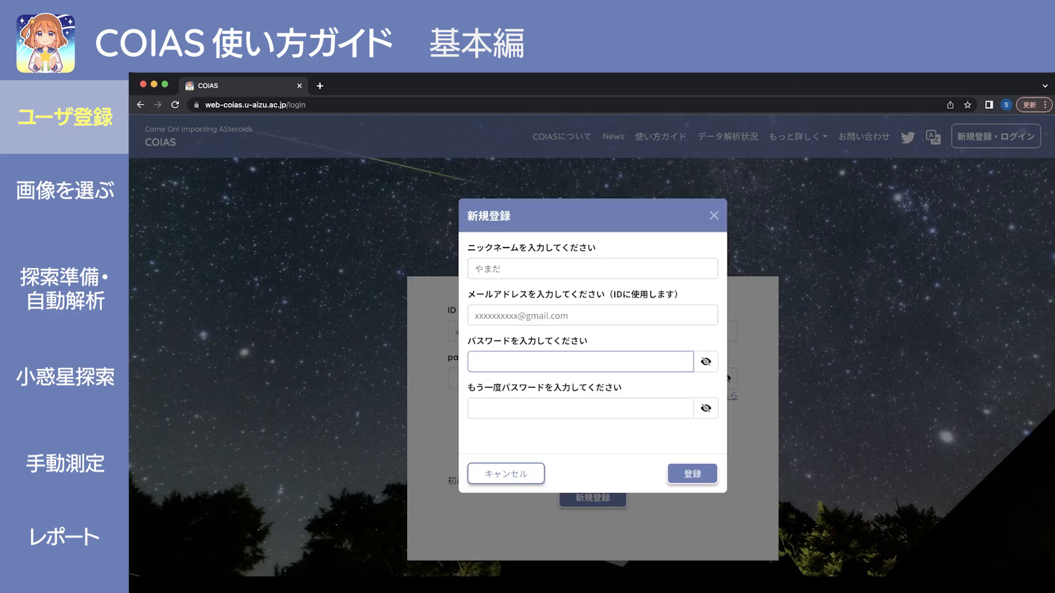
{"action": "left_click", "coordinate": [580, 409]}
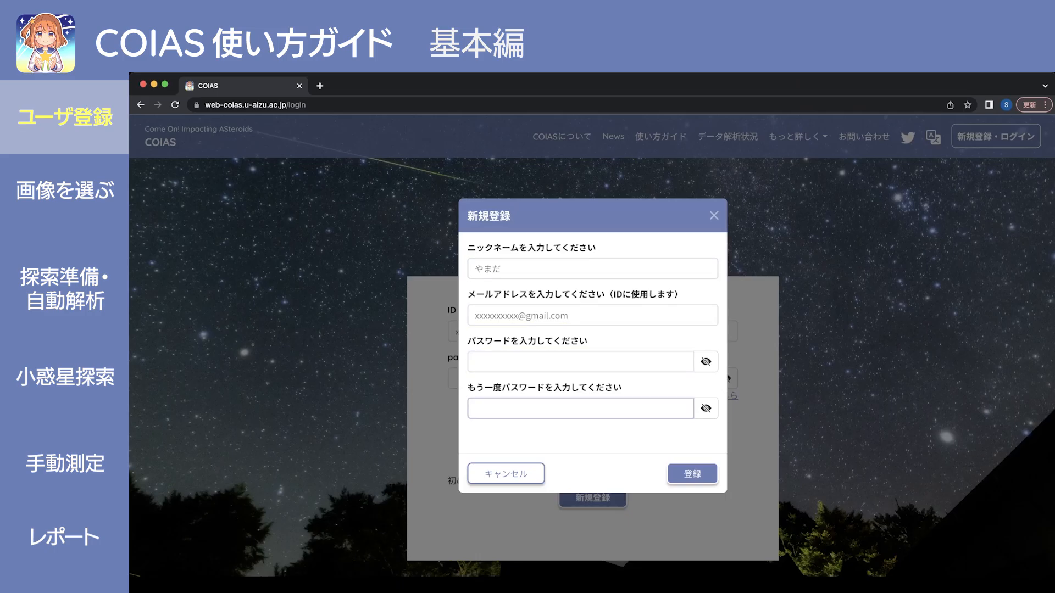
{"action": "left_click", "coordinate": [593, 437]}
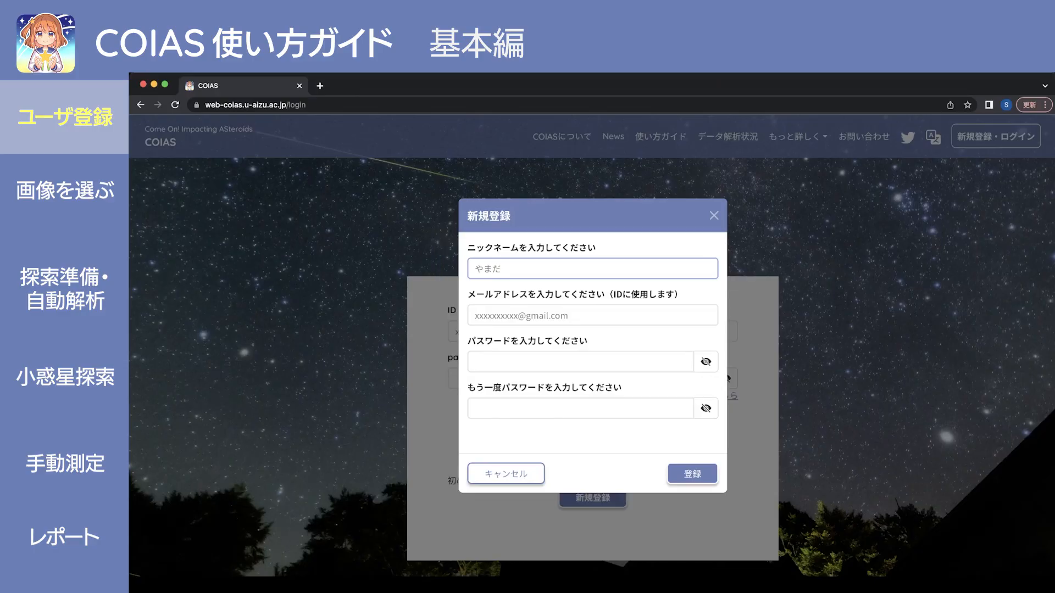
Enter a katakana nickname in the 新規登録 form, correcting misconverted characters.
{"action": "type", "text": "ストライう"}
{"action": "key", "text": "BackSpace"}
{"action": "type", "text": "ク"}
{"action": "key", "text": "Return"}
{"action": "type", "text": "いー＾"}
{"action": "key", "text": "BackSpace"}
{"action": "type", "text": "グル"}
{"action": "key", "text": "Return"}
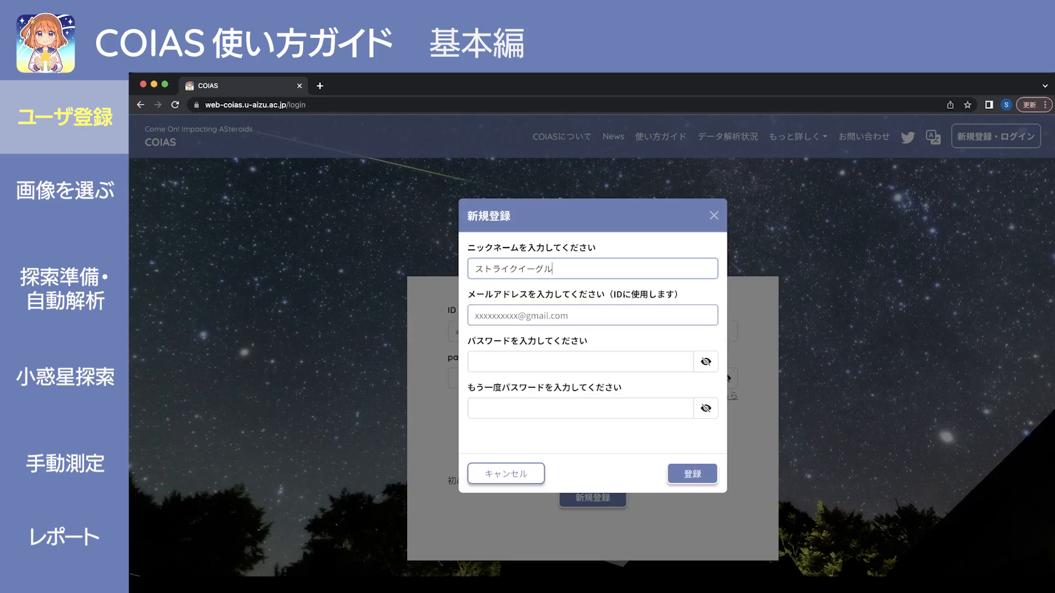
Fill in the e-mail address, the password and its confirmation, and submit the registration.
{"action": "left_click", "coordinate": [592, 315]}
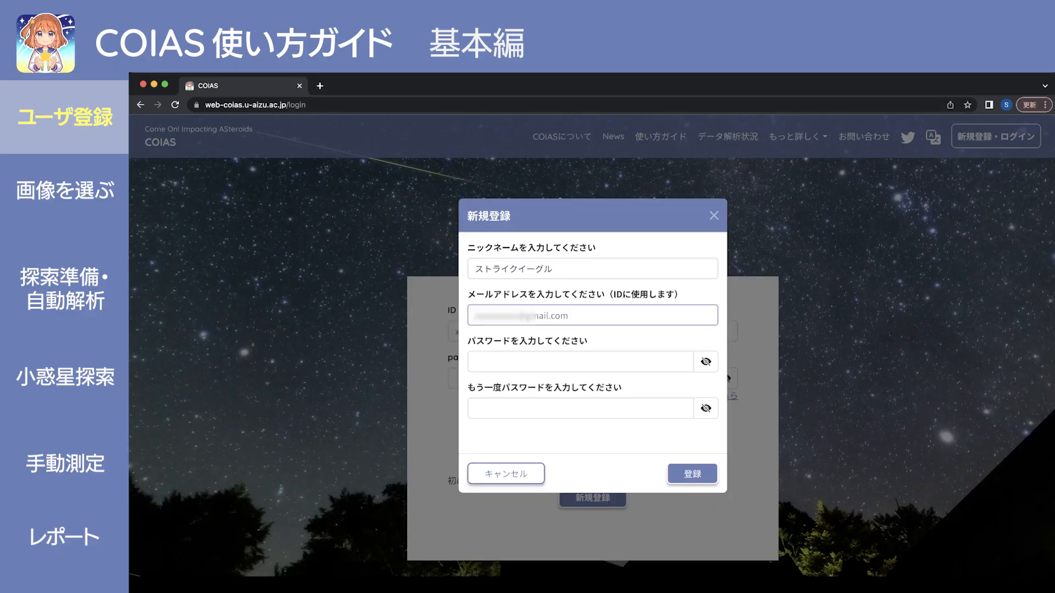
{"action": "key", "text": "Tab"}
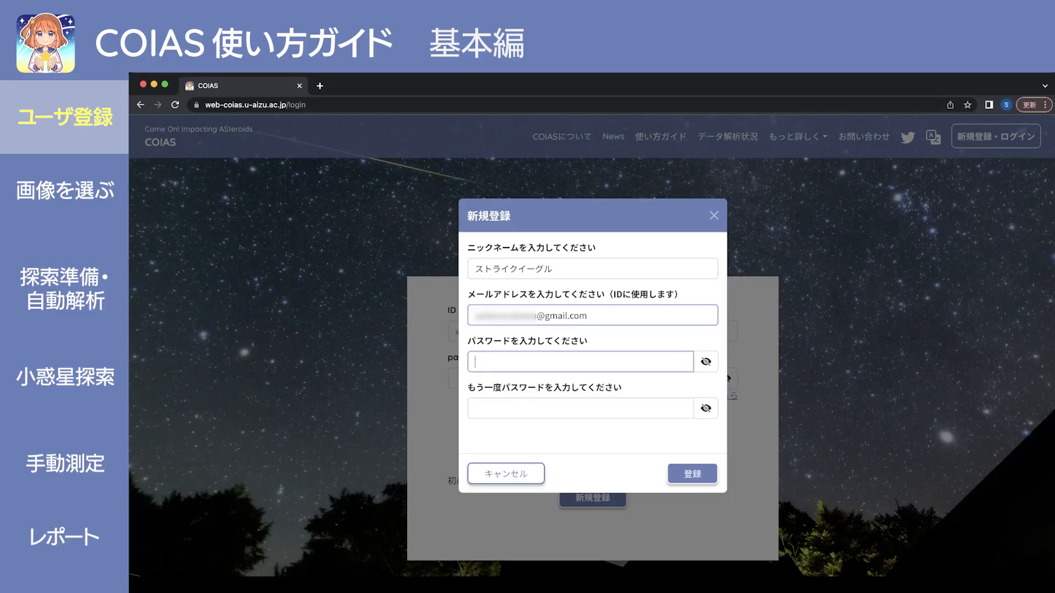
{"action": "type", "text": "********"}
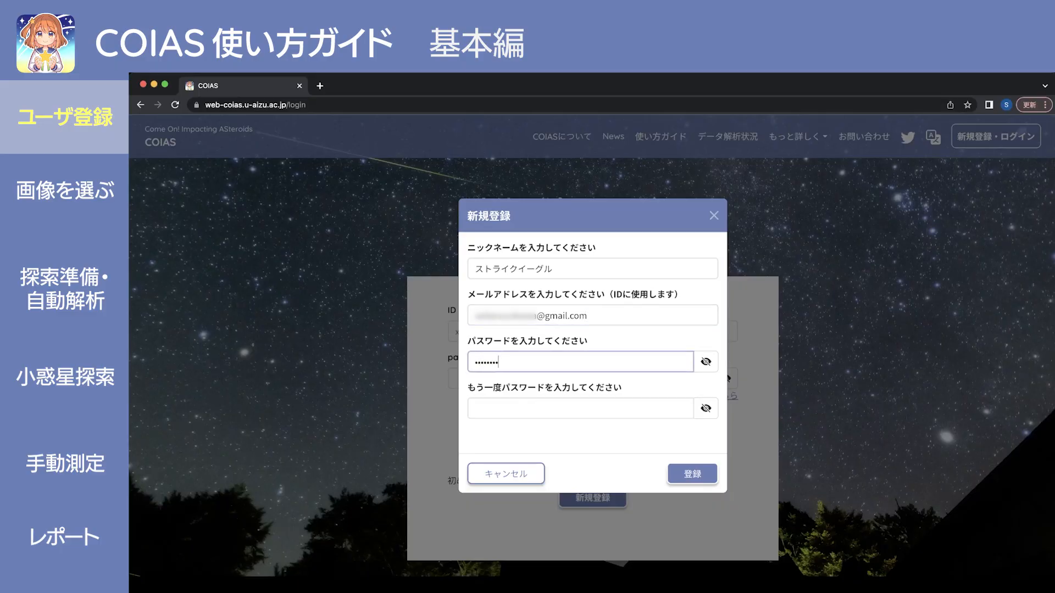
{"action": "key", "text": "Tab"}
{"action": "key", "text": "Tab"}
{"action": "type", "text": "********"}
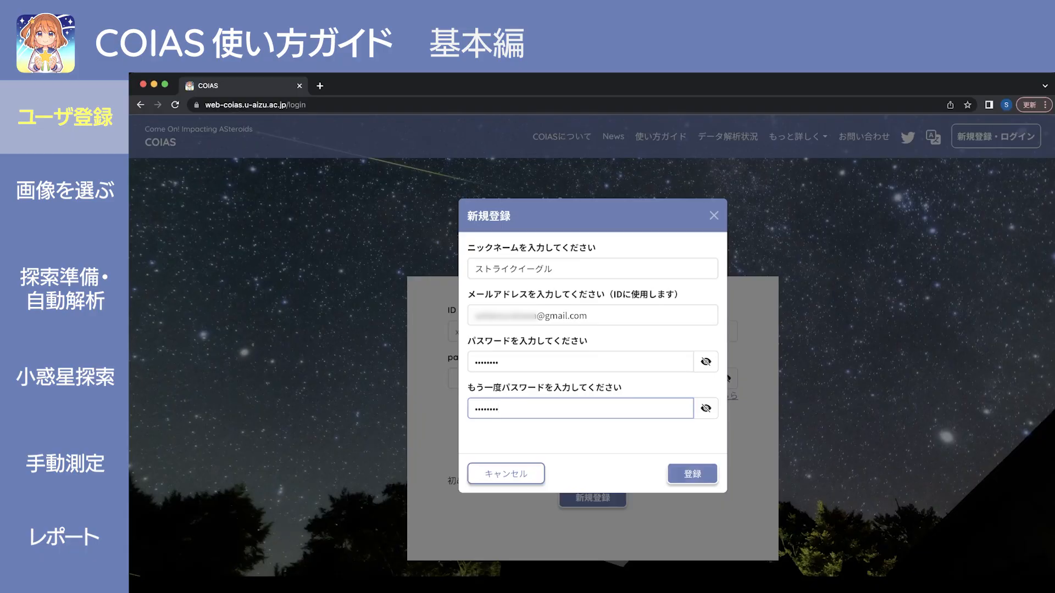
{"action": "left_click", "coordinate": [692, 474]}
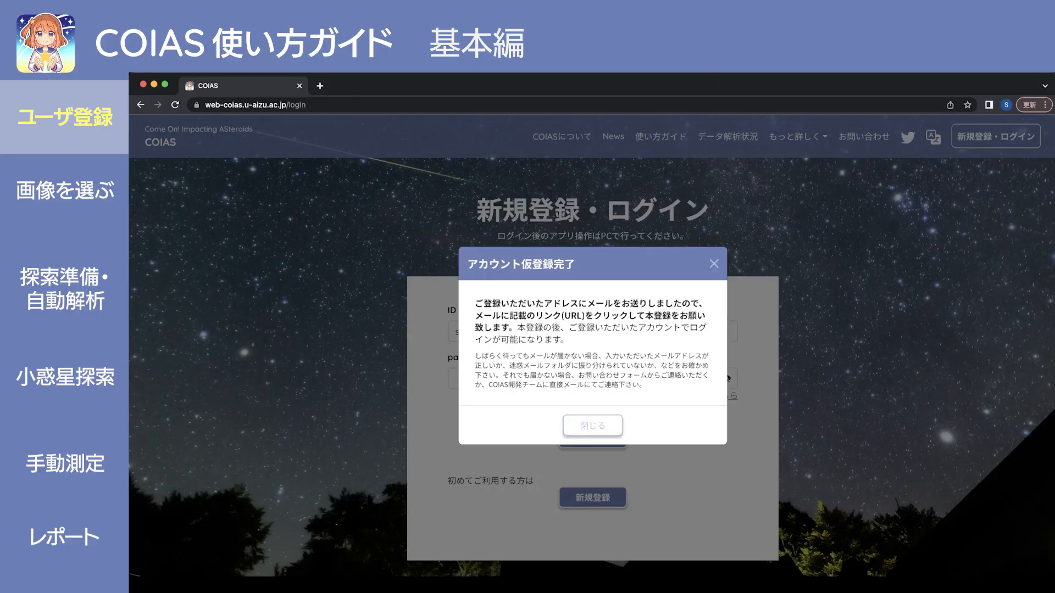
Close the アカウント仮登録完了 notice to return to the login page.
{"action": "left_click", "coordinate": [593, 426]}
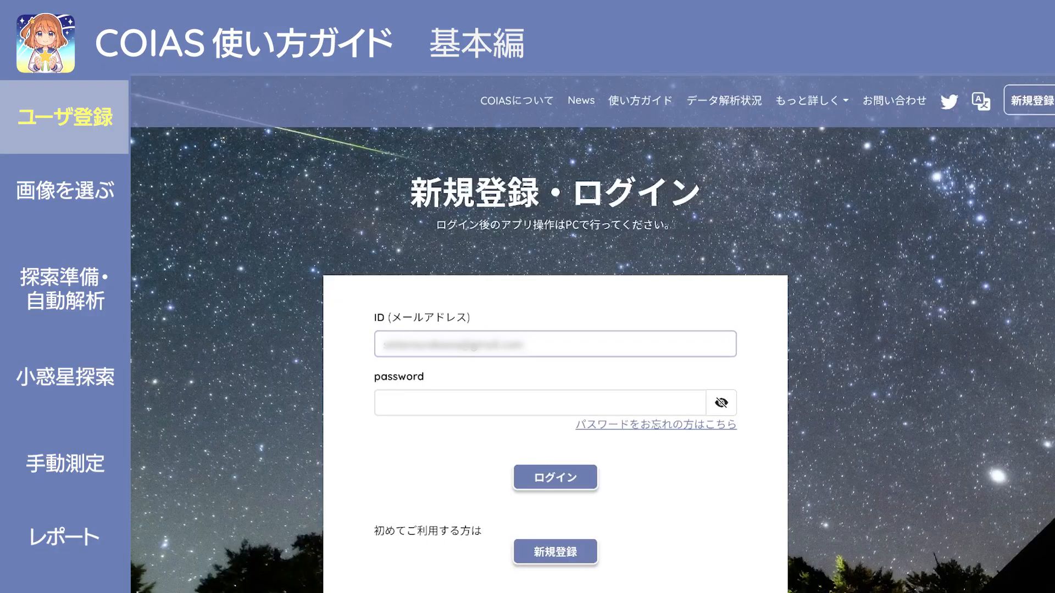
Log in with the account password to reach the 画像選択 sky map.
{"action": "left_click", "coordinate": [384, 402]}
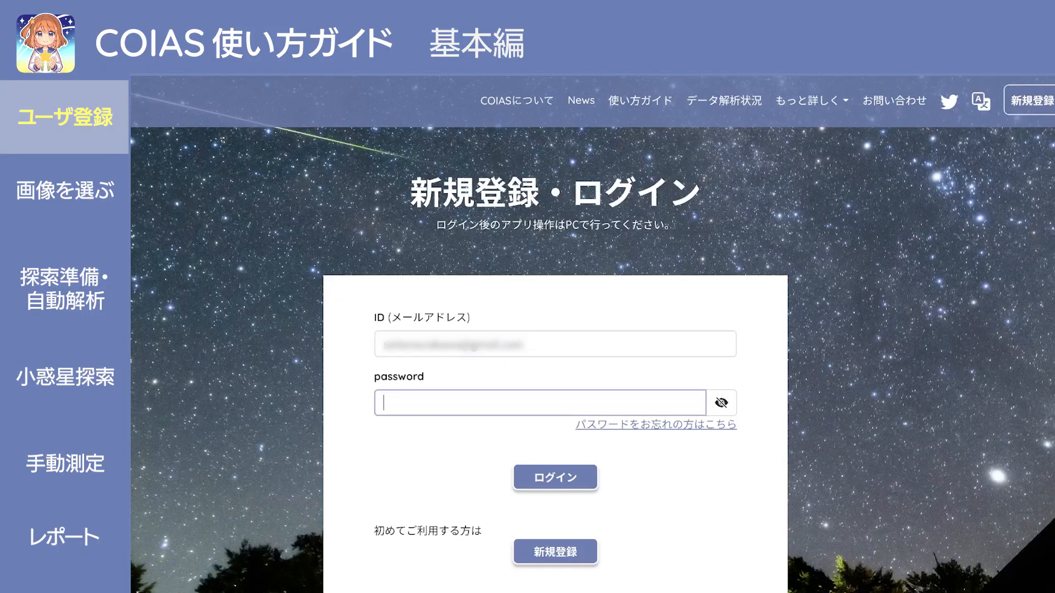
{"action": "type", "text": "••••••••"}
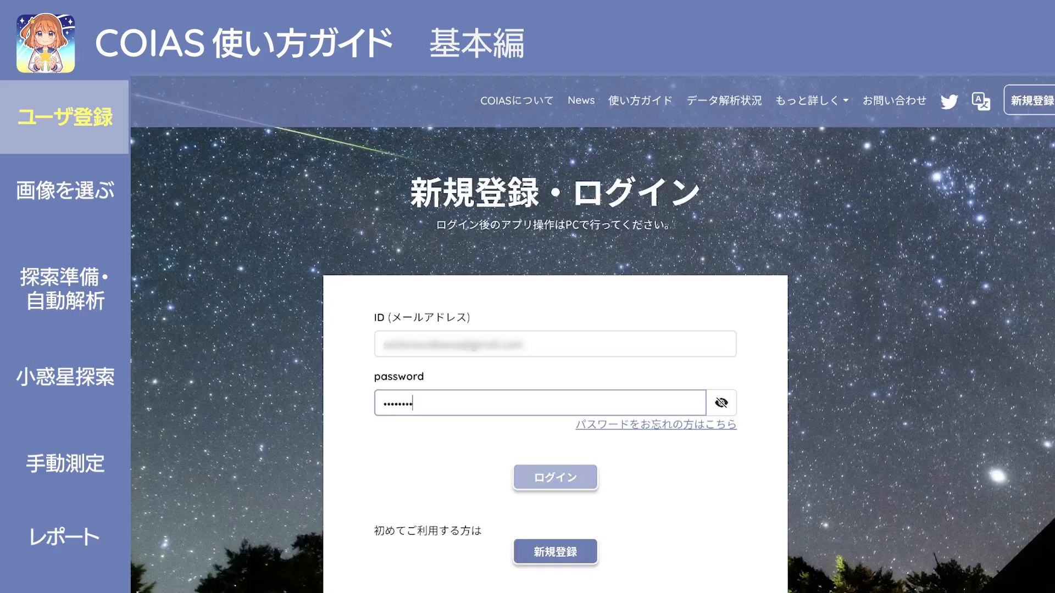
{"action": "left_click", "coordinate": [555, 477]}
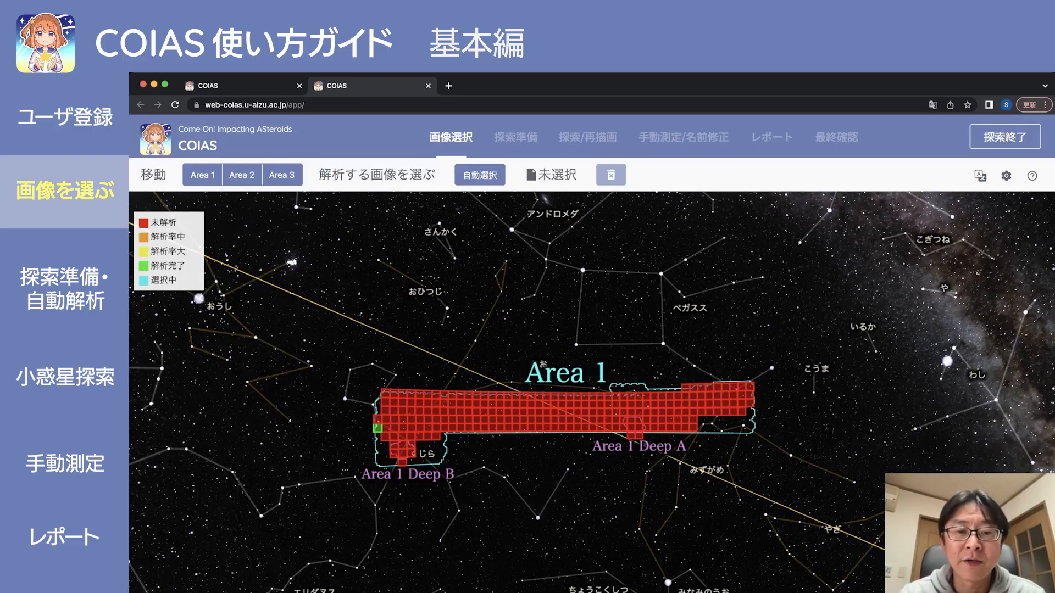
{"action": "scroll", "coordinate": [592, 392], "scroll_direction": "down", "scroll_amount": 10}
{"action": "scroll", "coordinate": [592, 392], "scroll_direction": "up", "scroll_amount": 5}
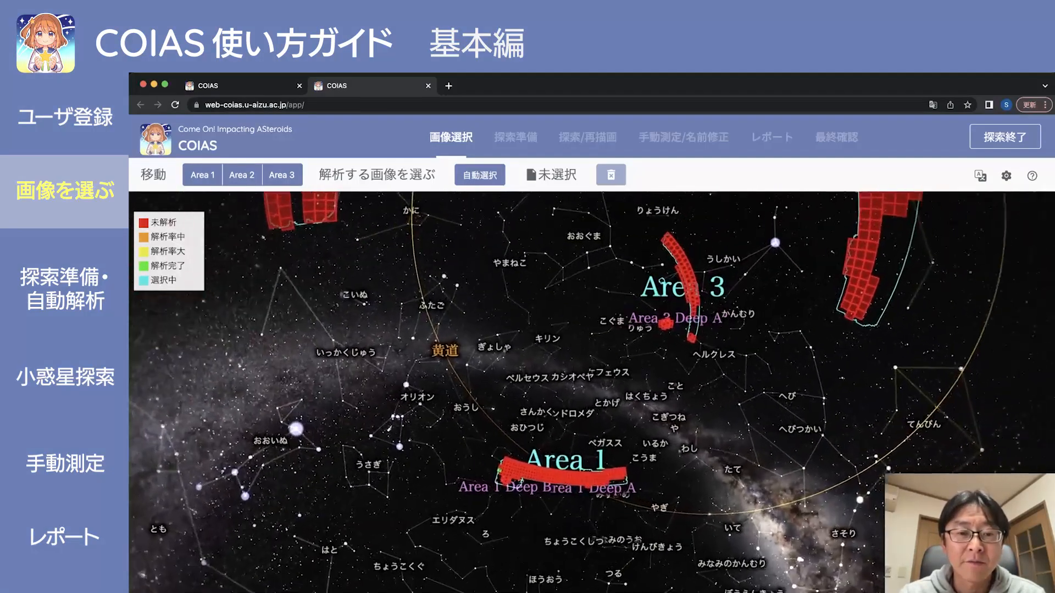
{"action": "scroll", "coordinate": [592, 392], "scroll_direction": "down", "scroll_amount": 5}
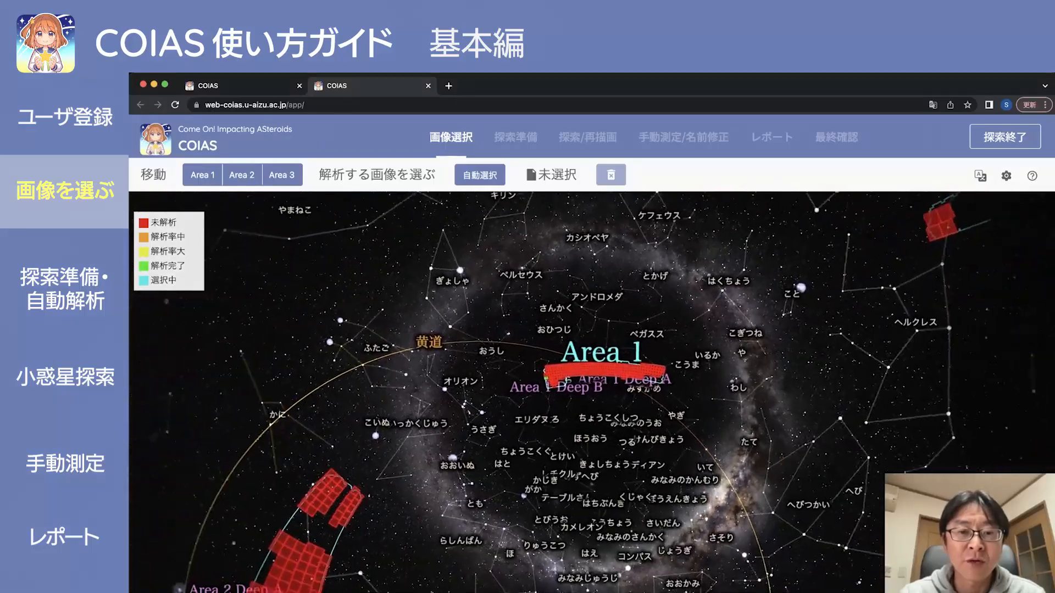
{"action": "scroll", "coordinate": [592, 392], "scroll_direction": "up", "scroll_amount": 4}
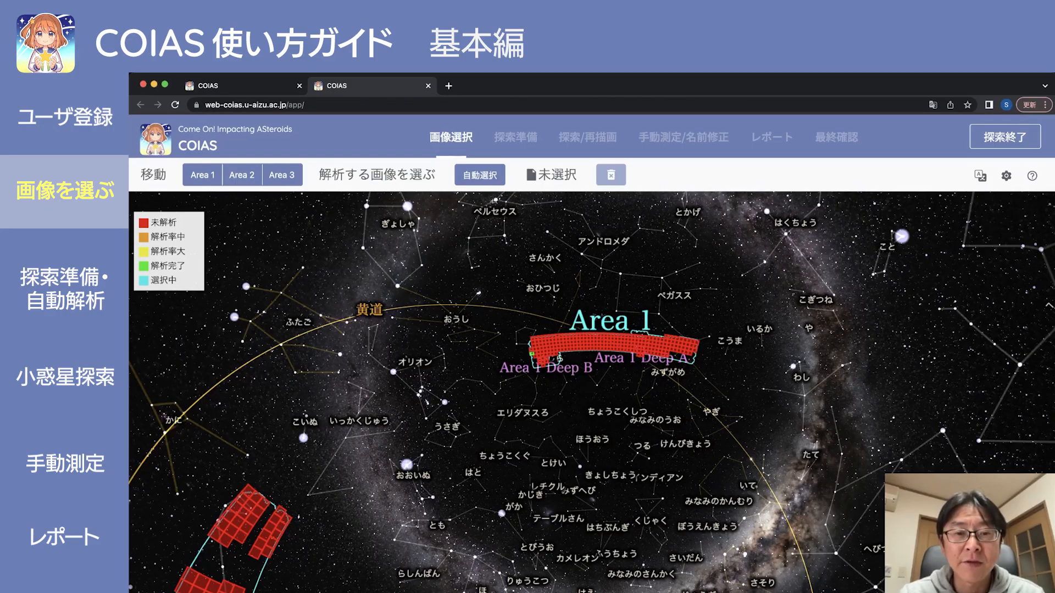
{"action": "left_click_drag", "start_coordinate": [591, 392], "coordinate": [561, 469]}
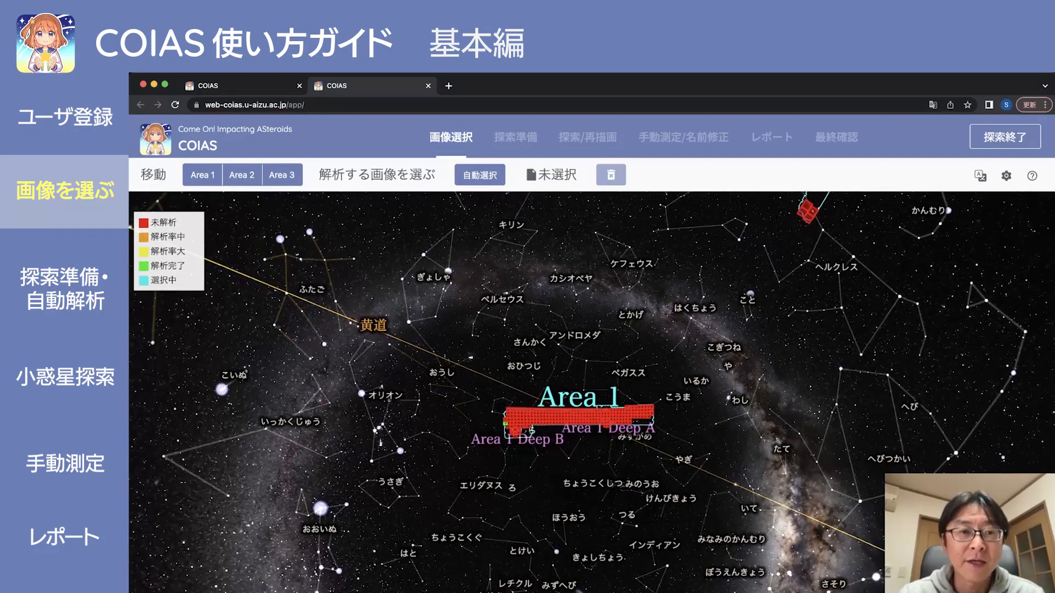
{"action": "left_click_drag", "start_coordinate": [429, 380], "coordinate": [613, 375]}
{"action": "left_click_drag", "start_coordinate": [494, 379], "coordinate": [679, 379]}
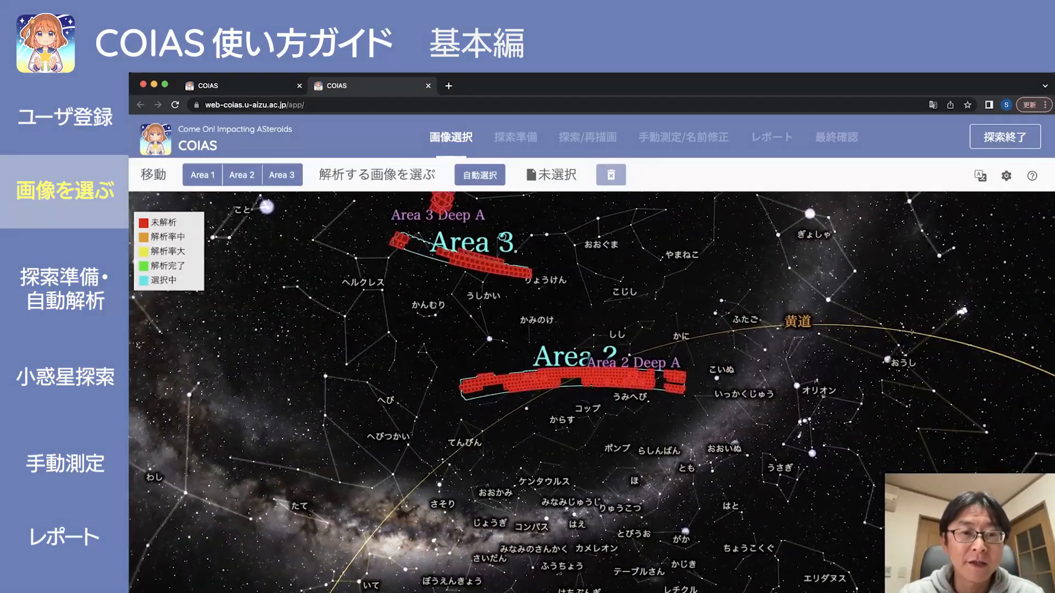
{"action": "left_click_drag", "start_coordinate": [592, 379], "coordinate": [589, 399]}
{"action": "left_click_drag", "start_coordinate": [709, 379], "coordinate": [585, 392]}
{"action": "left_click_drag", "start_coordinate": [659, 388], "coordinate": [565, 386]}
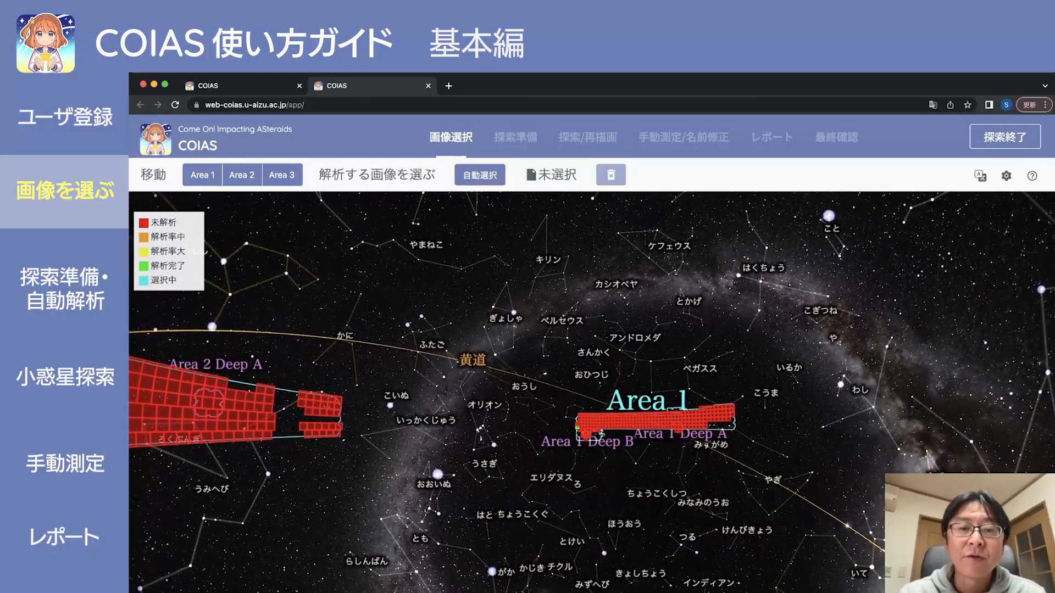
{"action": "left_click_drag", "start_coordinate": [654, 390], "coordinate": [604, 383]}
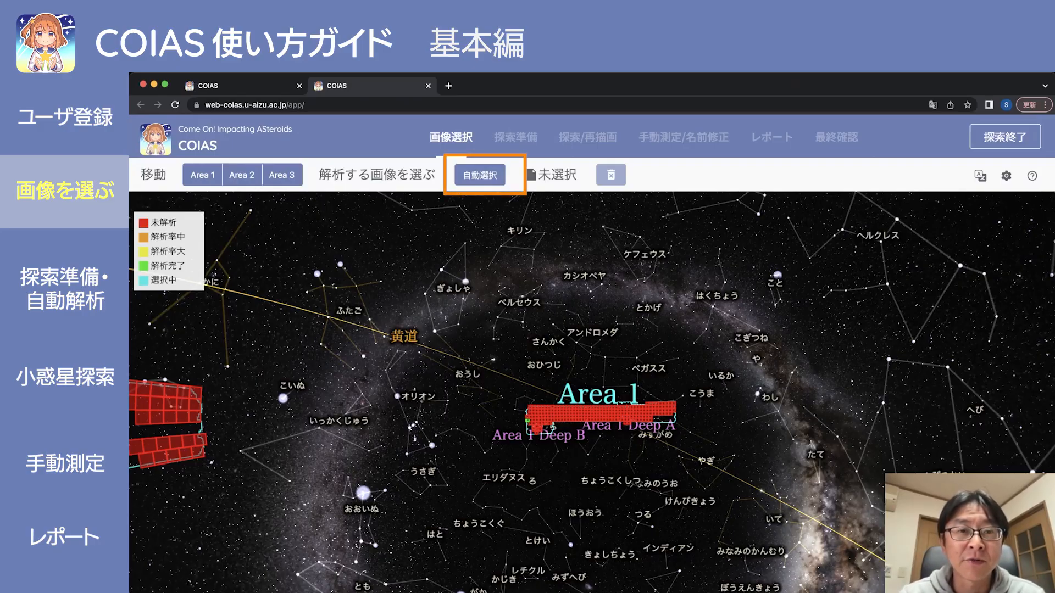
Auto-select five warp-HSC-G-9960 images for analysis and confirm the results.
{"action": "left_click", "coordinate": [480, 175]}
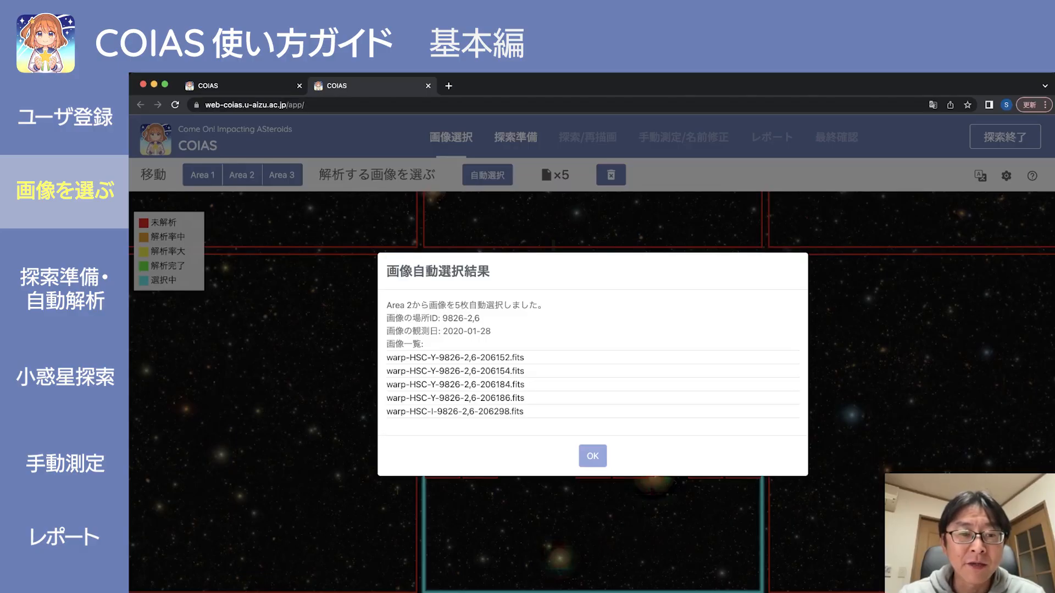
{"action": "left_click", "coordinate": [592, 455]}
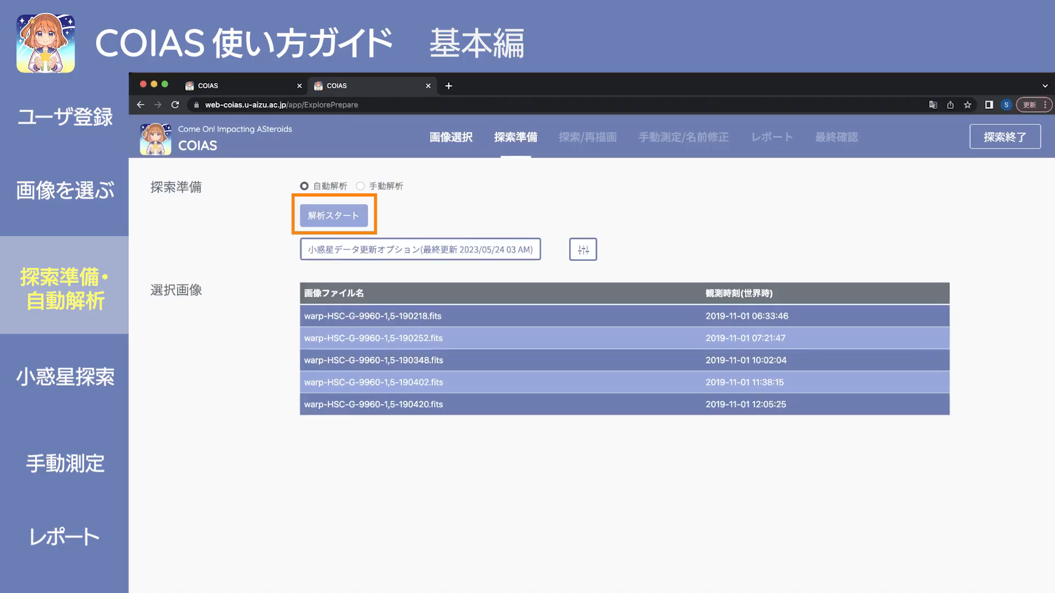
Start 自動解析 on the five selected images to get candidates H000000–H000016.
{"action": "left_click", "coordinate": [334, 216]}
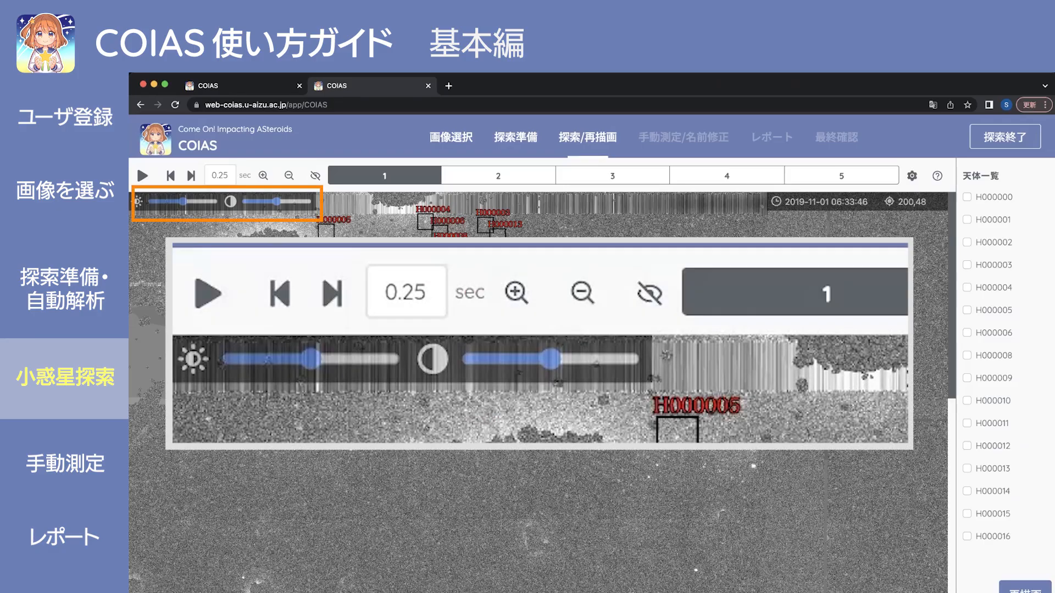
Adjust the brightness and contrast sliders on the search image.
{"action": "mouse_move", "coordinate": [183, 202]}
{"action": "left_mouse_down"}
{"action": "mouse_move", "coordinate": [171, 202]}
{"action": "mouse_move", "coordinate": [184, 202]}
{"action": "left_mouse_up"}
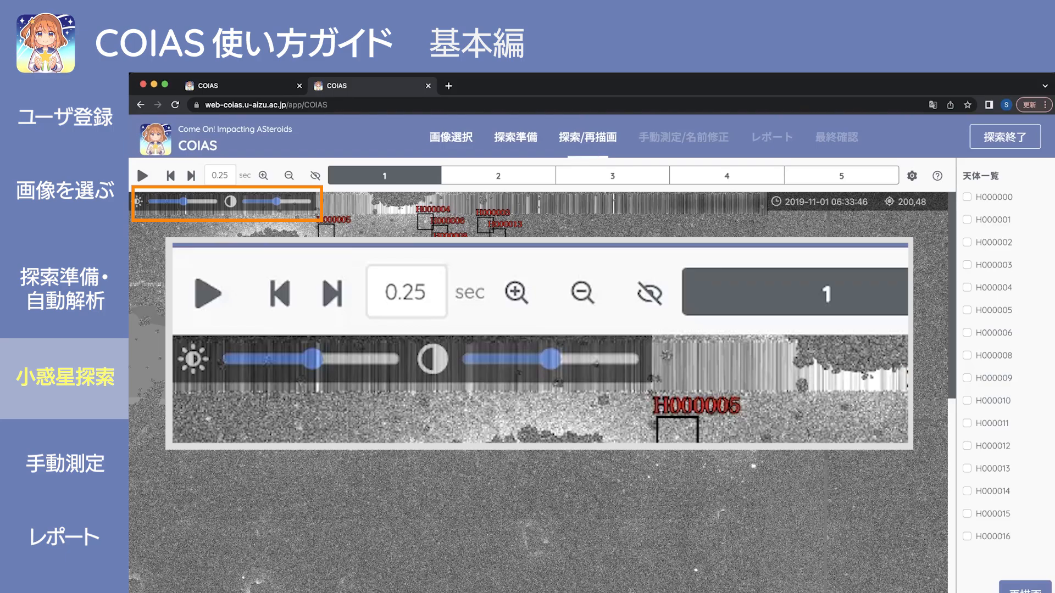
{"action": "mouse_move", "coordinate": [277, 202]}
{"action": "left_mouse_down"}
{"action": "mouse_move", "coordinate": [286, 202]}
{"action": "mouse_move", "coordinate": [245, 202]}
{"action": "mouse_move", "coordinate": [293, 201]}
{"action": "mouse_move", "coordinate": [277, 202]}
{"action": "left_mouse_up"}
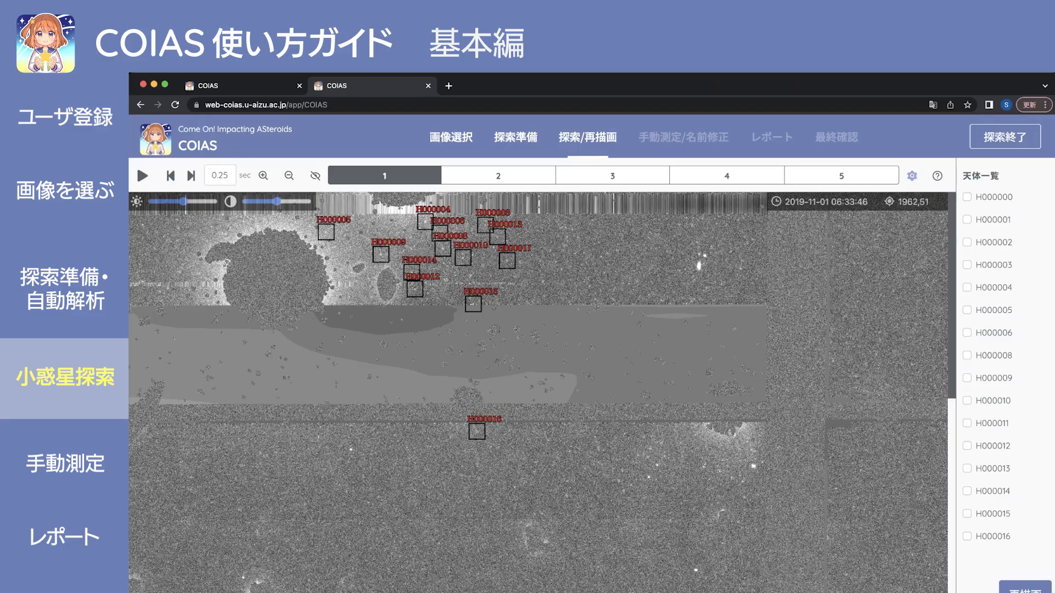
{"action": "left_click", "coordinate": [912, 176]}
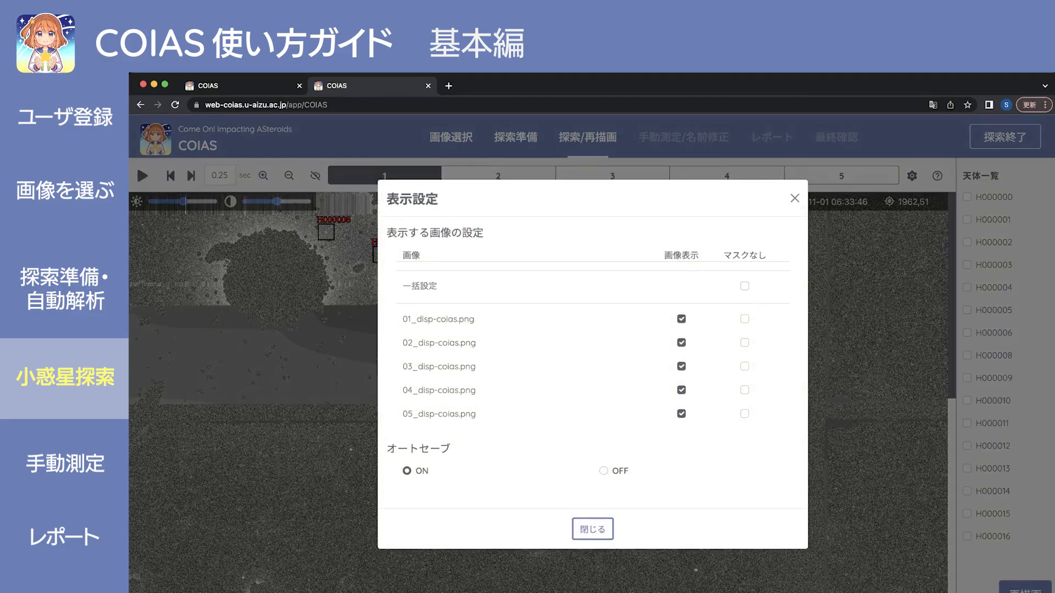
{"action": "left_click", "coordinate": [744, 287]}
{"action": "left_click", "coordinate": [795, 198]}
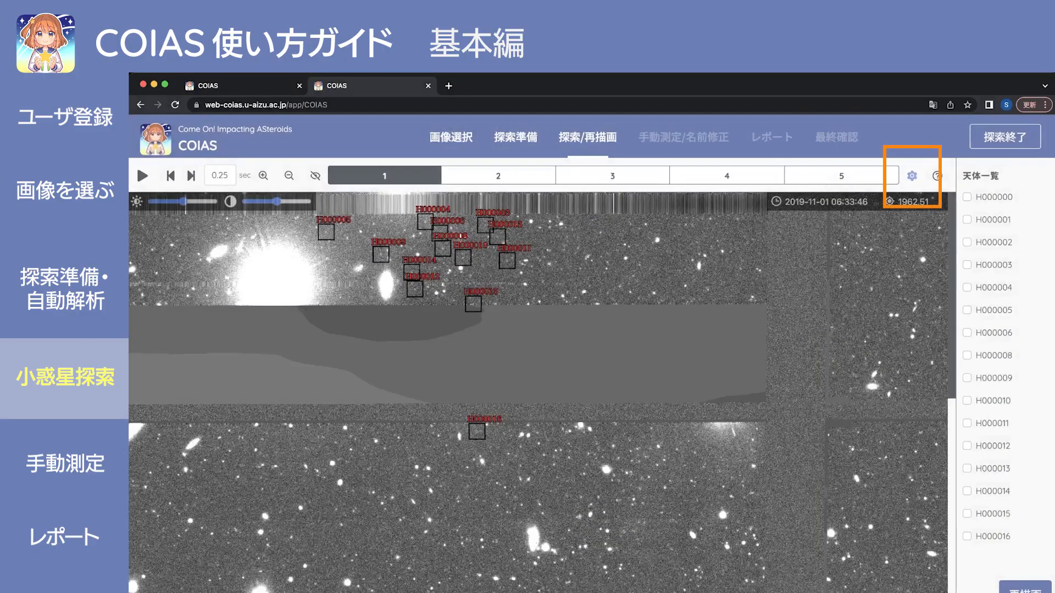
{"action": "left_click", "coordinate": [912, 175]}
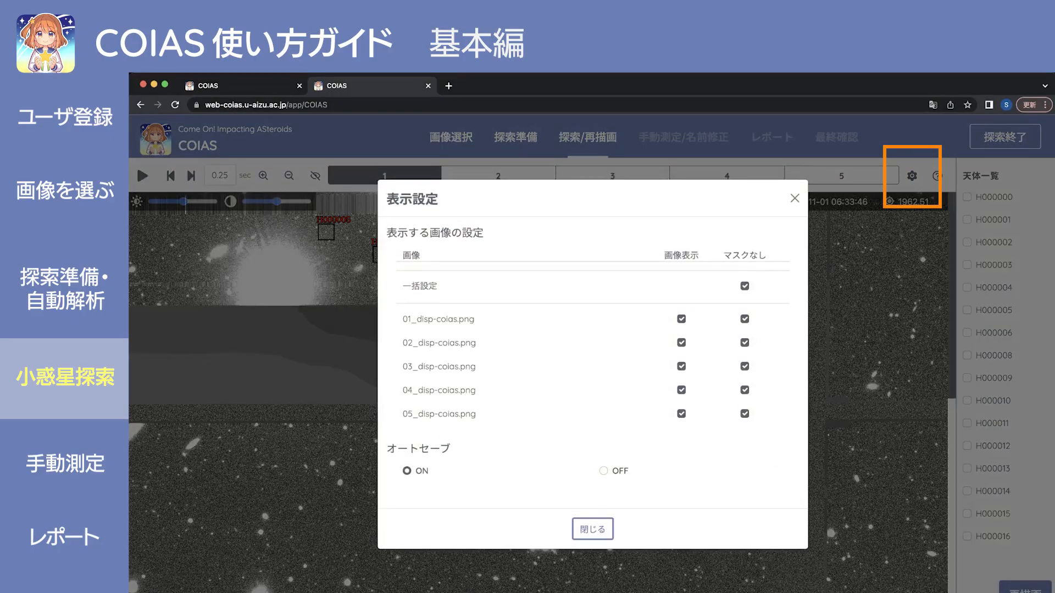
{"action": "left_click", "coordinate": [745, 286]}
{"action": "left_click", "coordinate": [745, 286]}
{"action": "left_click", "coordinate": [593, 529]}
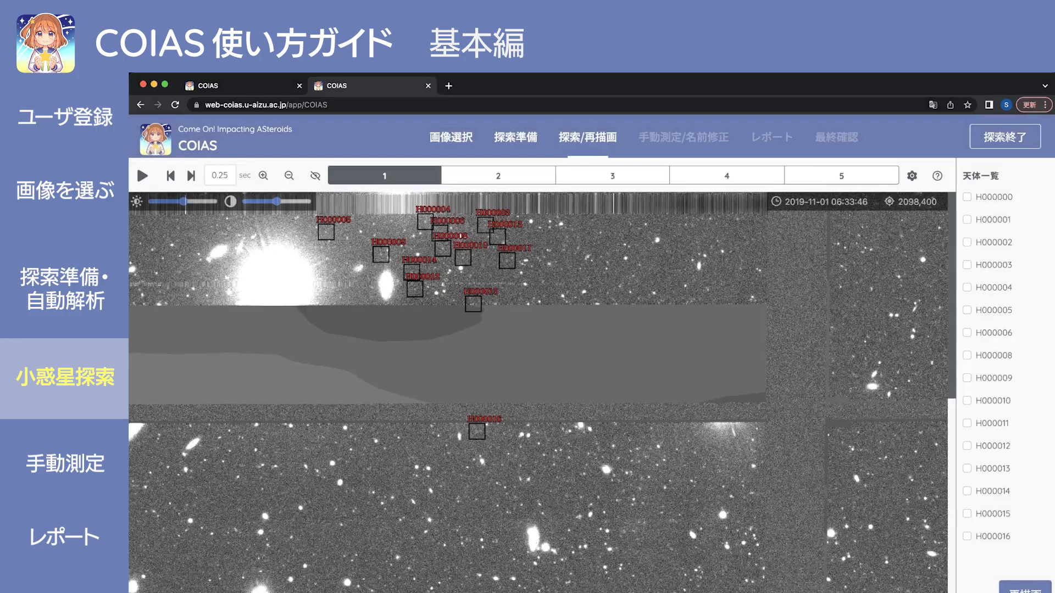
{"action": "scroll", "coordinate": [539, 393], "scroll_direction": "down", "scroll_amount": 8}
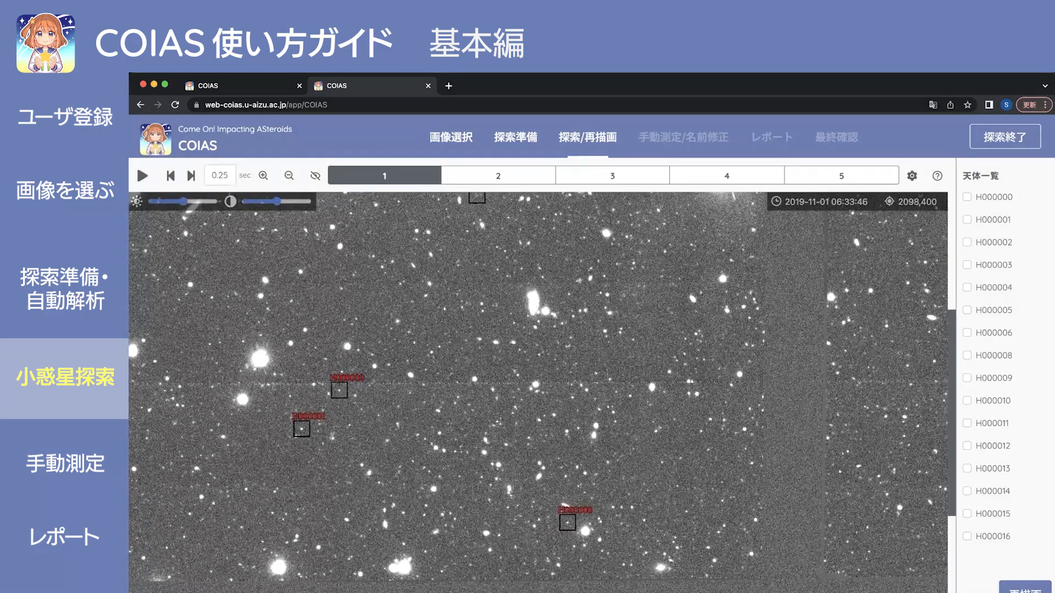
{"action": "scroll", "coordinate": [539, 393], "scroll_direction": "down", "scroll_amount": 2}
{"action": "scroll", "coordinate": [539, 392], "scroll_direction": "up", "scroll_amount": 2}
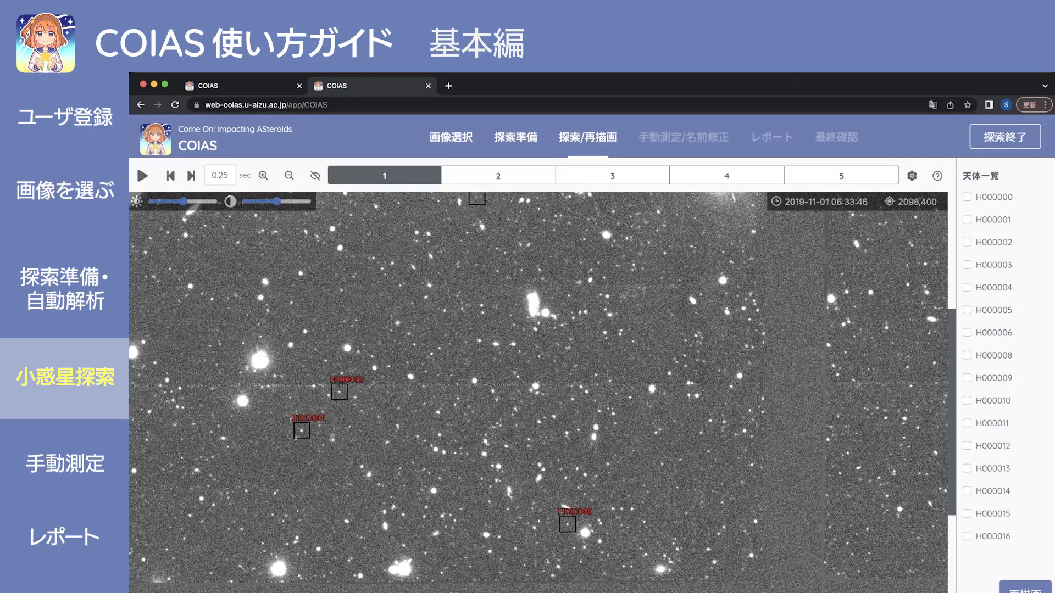
{"action": "scroll", "coordinate": [539, 392], "scroll_direction": "up", "scroll_amount": 4}
{"action": "scroll", "coordinate": [538, 392], "scroll_direction": "down", "scroll_amount": 1}
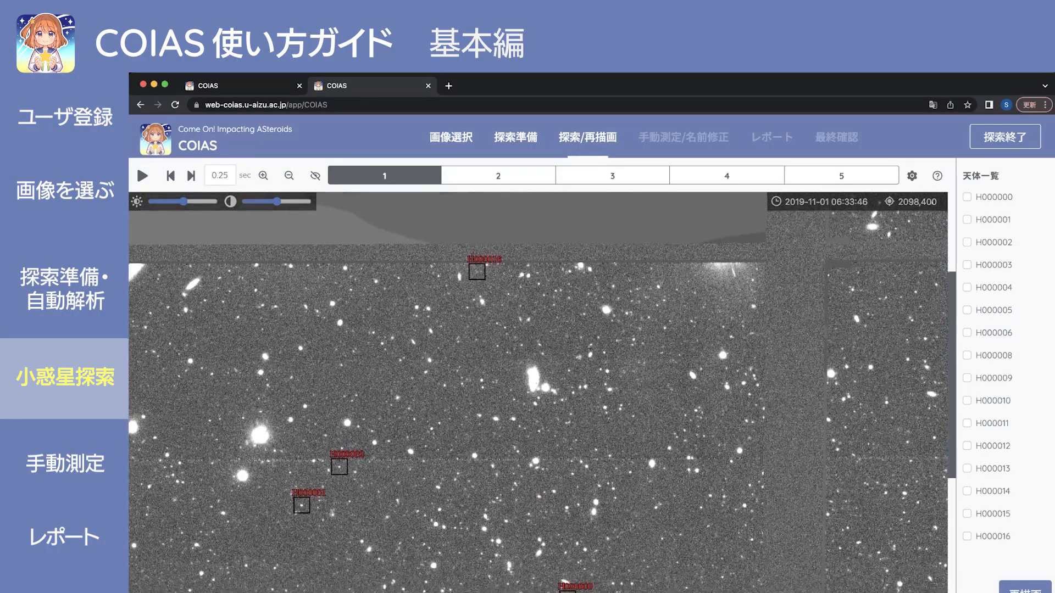
{"action": "scroll", "coordinate": [538, 392], "scroll_direction": "up", "scroll_amount": 5}
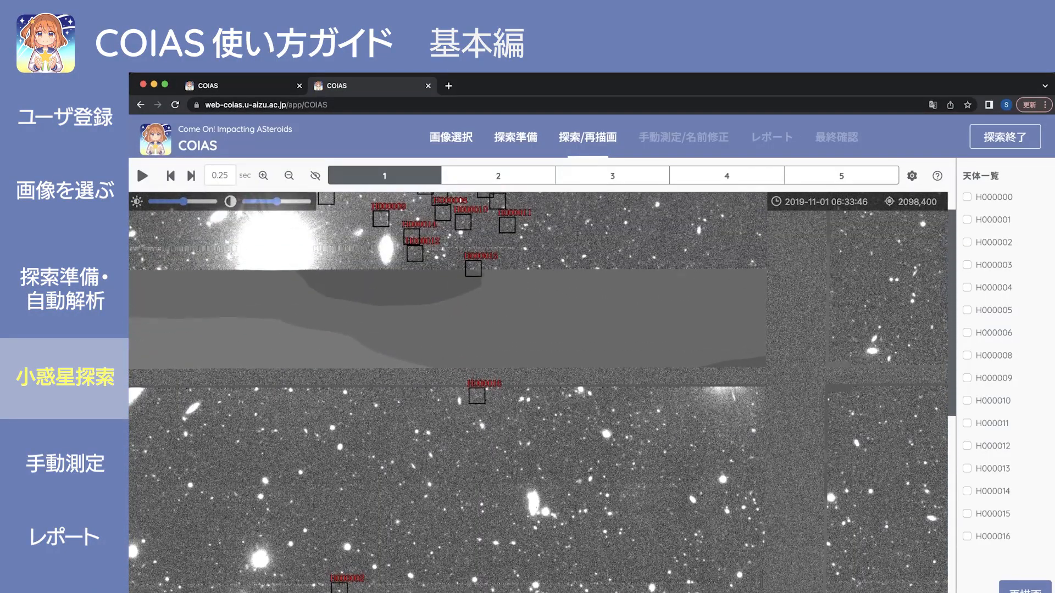
{"action": "scroll", "coordinate": [538, 392], "scroll_direction": "up", "scroll_amount": 2}
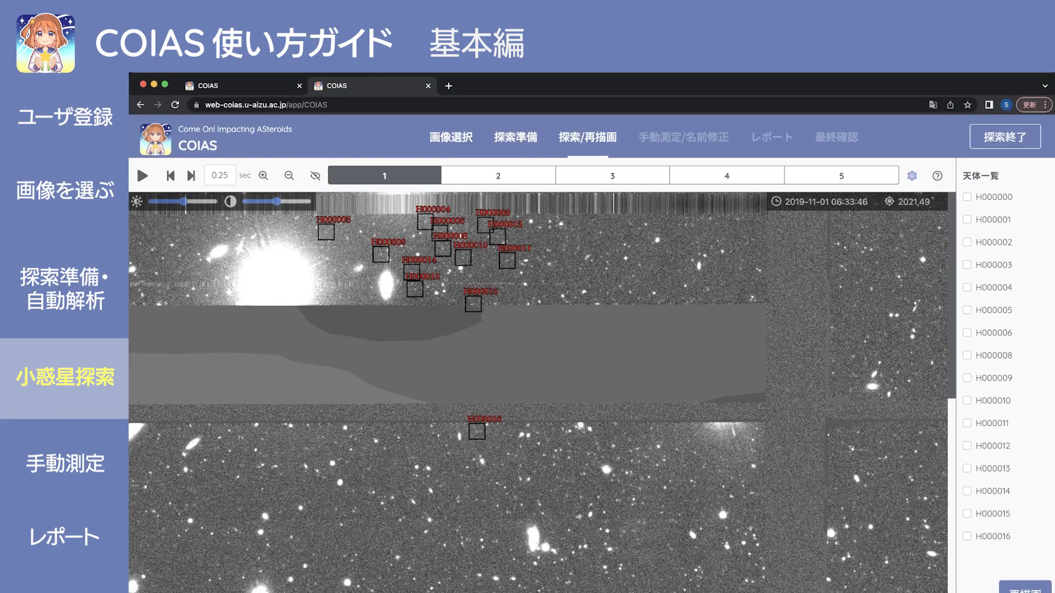
Clear the 一括設定 マスクなし option in display settings so all five images show masked.
{"action": "left_click", "coordinate": [912, 176]}
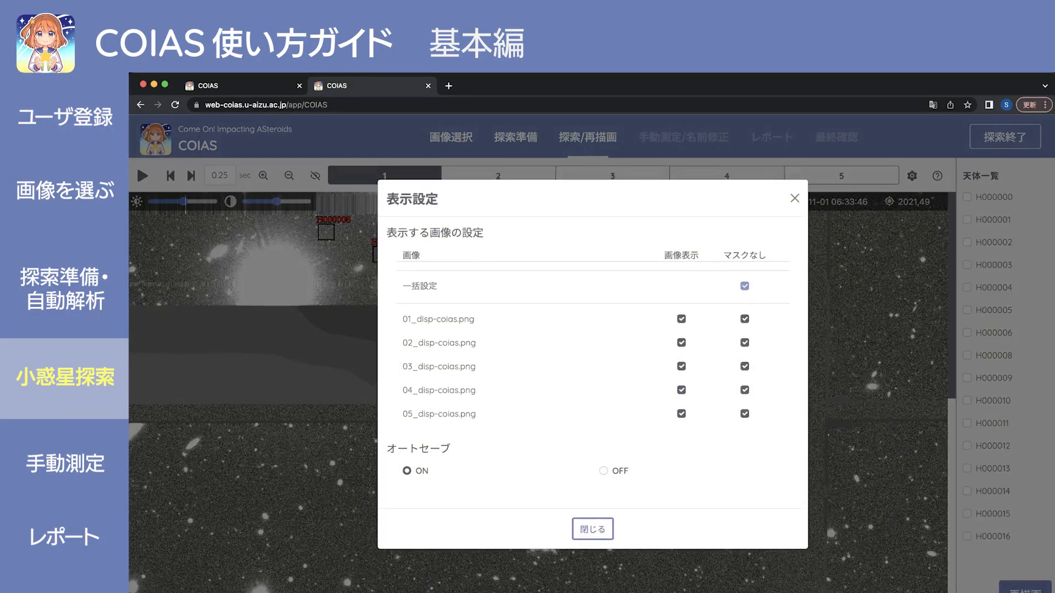
{"action": "left_click", "coordinate": [744, 287]}
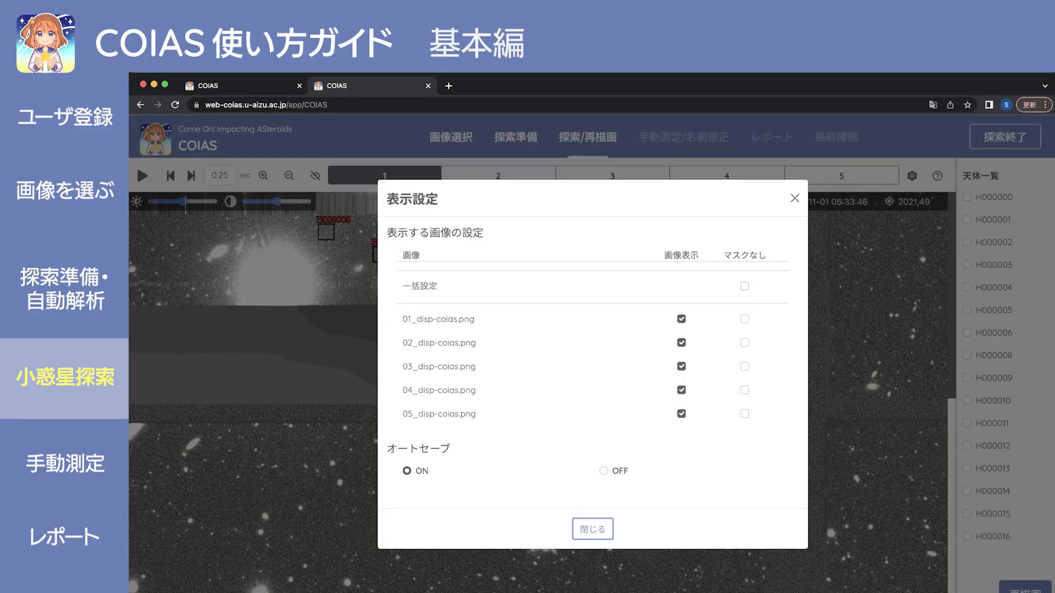
{"action": "left_click", "coordinate": [593, 530]}
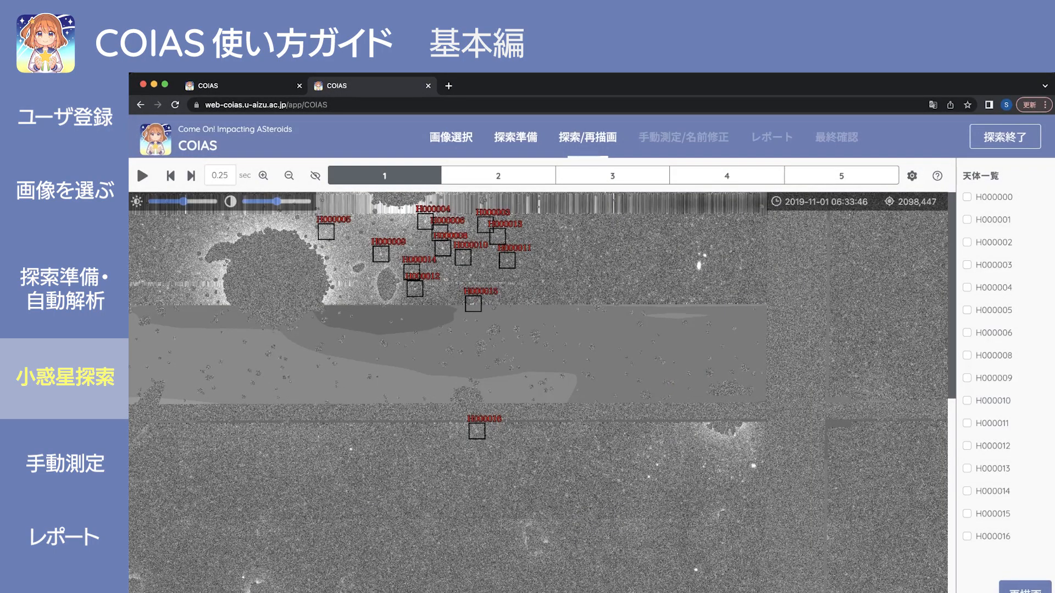
{"action": "scroll", "coordinate": [538, 392], "scroll_direction": "down", "scroll_amount": 1}
{"action": "scroll", "coordinate": [539, 393], "scroll_direction": "down", "scroll_amount": 1}
{"action": "scroll", "coordinate": [538, 393], "scroll_direction": "up", "scroll_amount": 1}
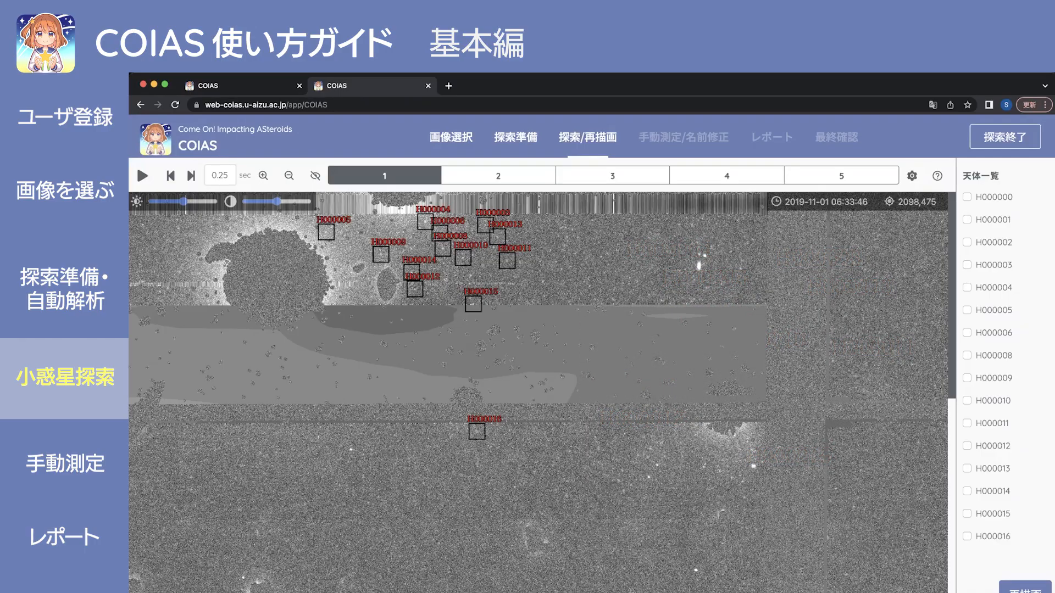
{"action": "scroll", "coordinate": [538, 385], "scroll_direction": "down", "scroll_amount": 1}
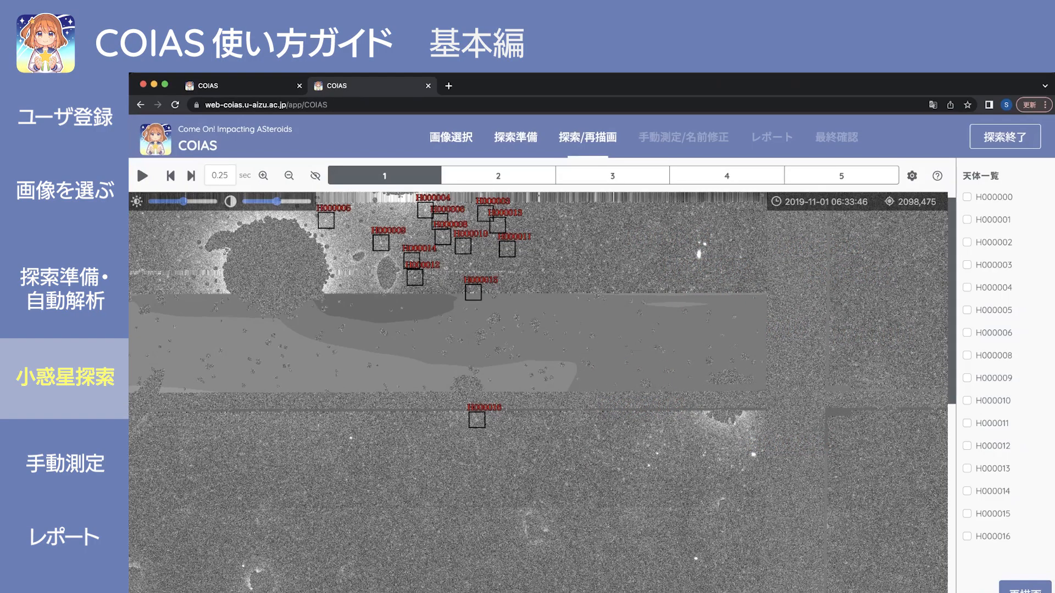
{"action": "scroll", "coordinate": [539, 384], "scroll_direction": "up", "scroll_amount": 1}
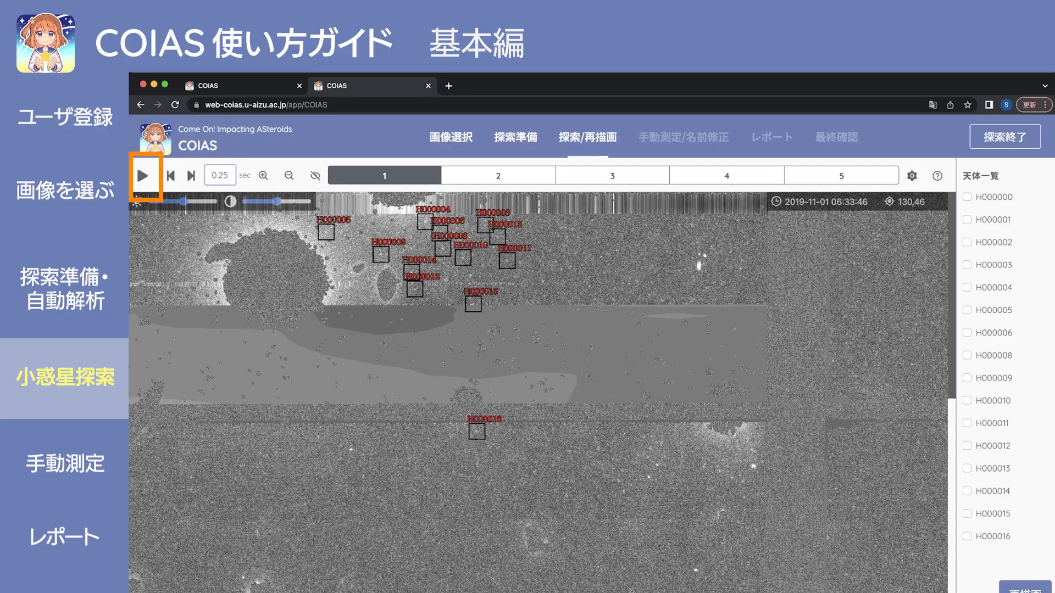
Blink through the five images, then set the blink interval to 0.10 seconds.
{"action": "left_click", "coordinate": [143, 176]}
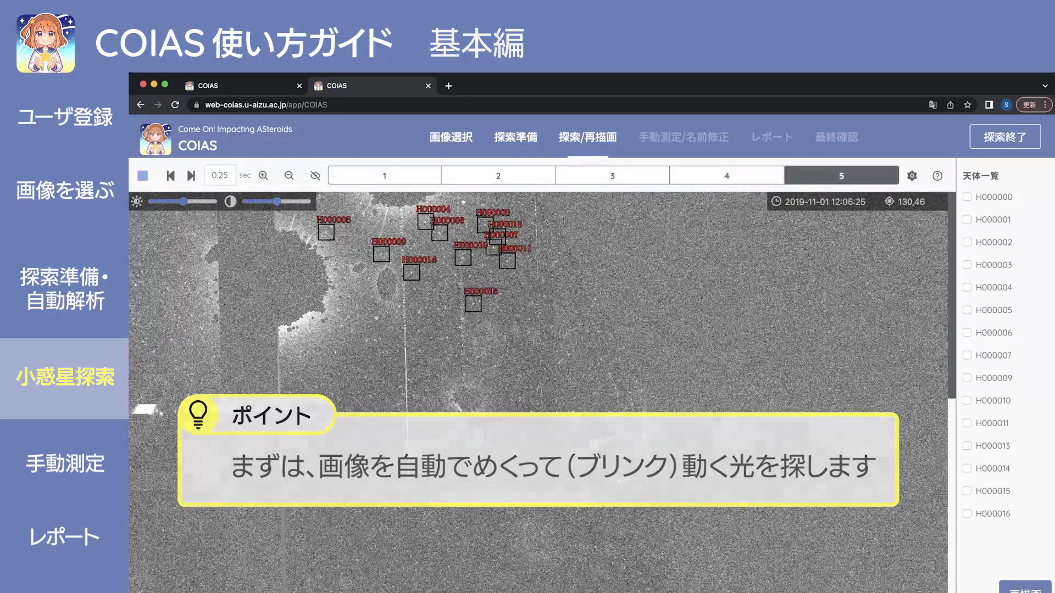
{"action": "key", "text": "s"}
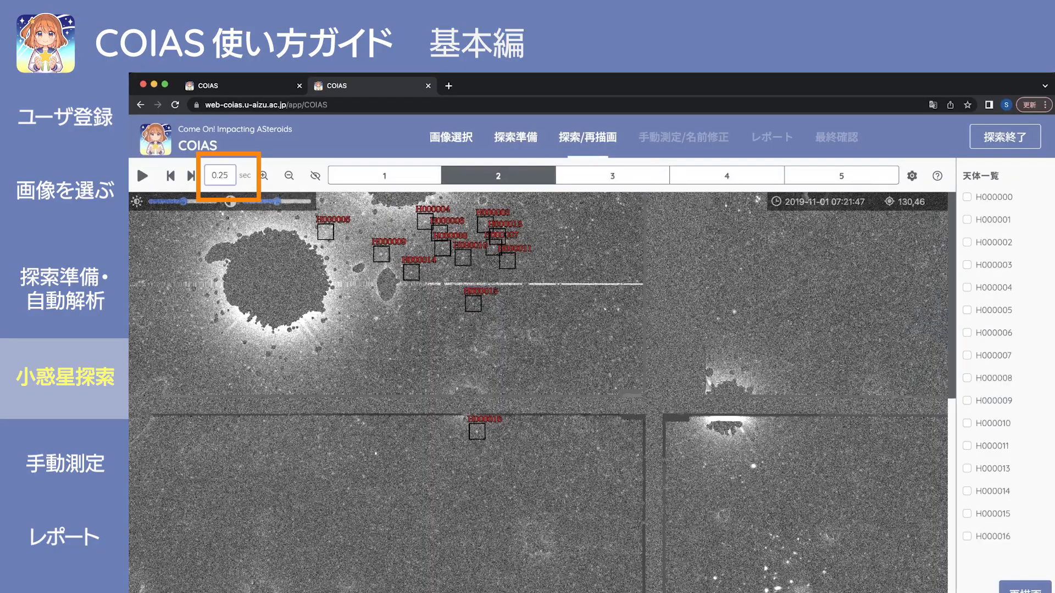
{"action": "key", "text": "BackSpace"}
{"action": "key", "text": "BackSpace"}
{"action": "type", "text": "10"}
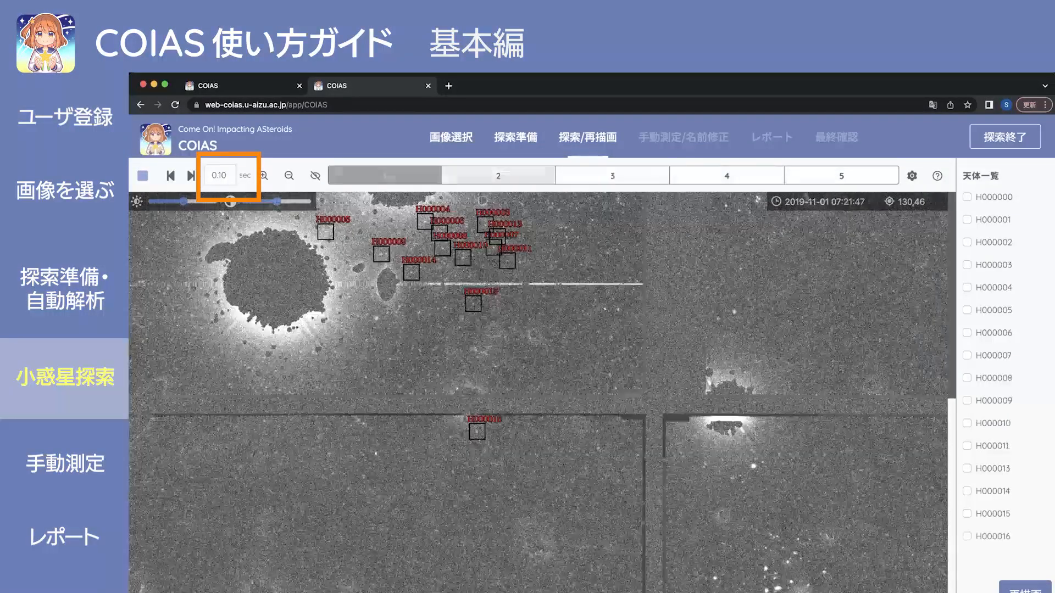
{"action": "type", "text": "s"}
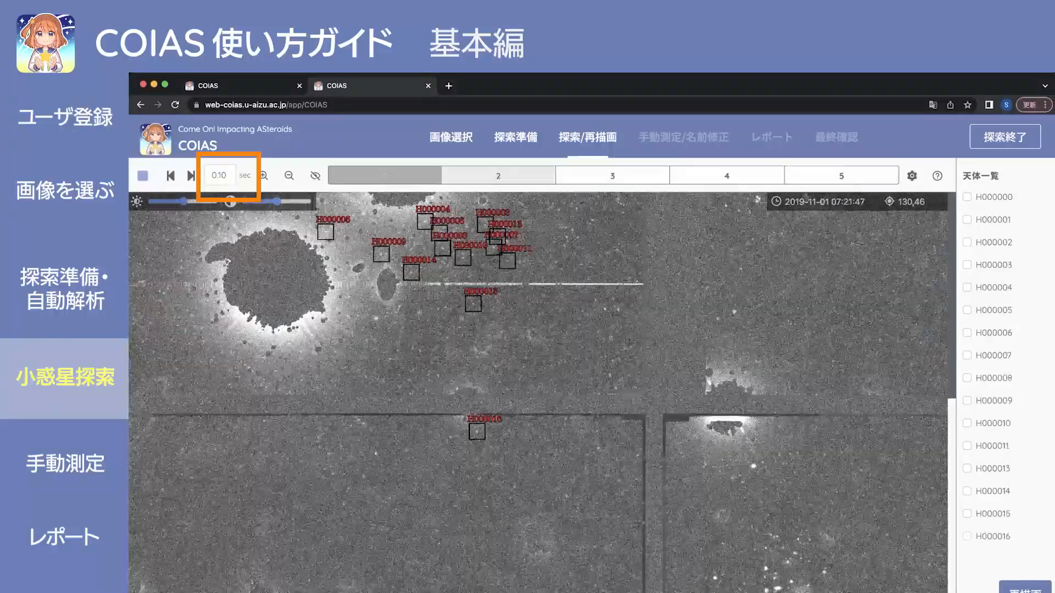
{"action": "type", "text": "s"}
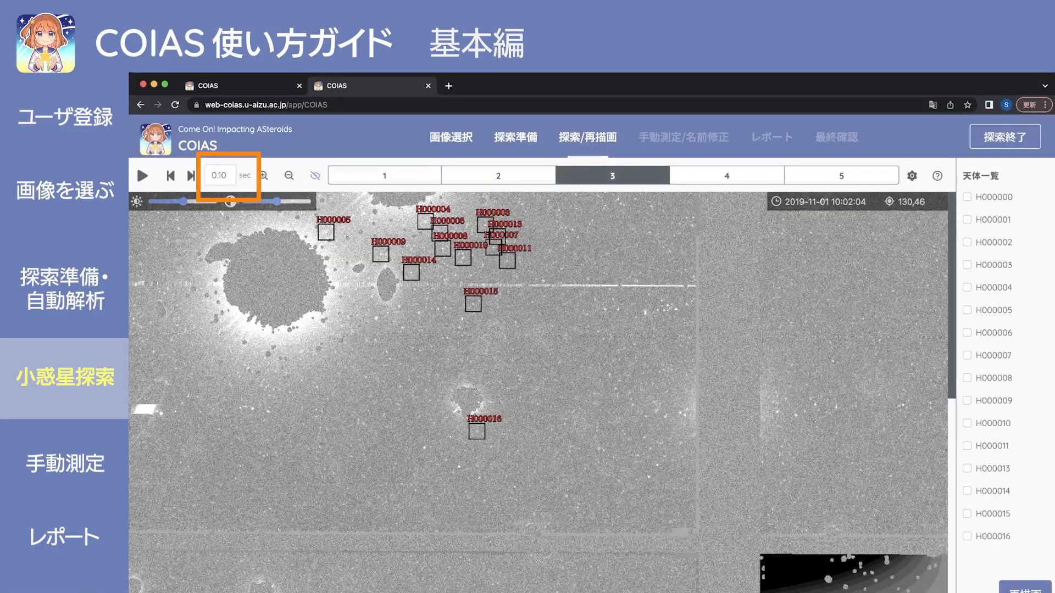
{"action": "type", "text": "aa"}
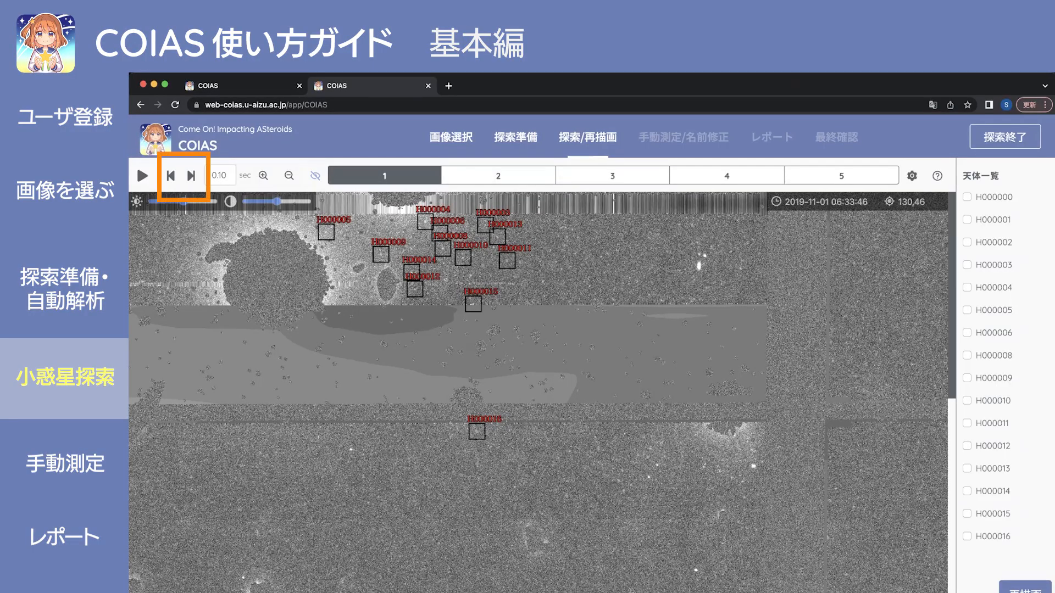
{"action": "type", "text": "ss"}
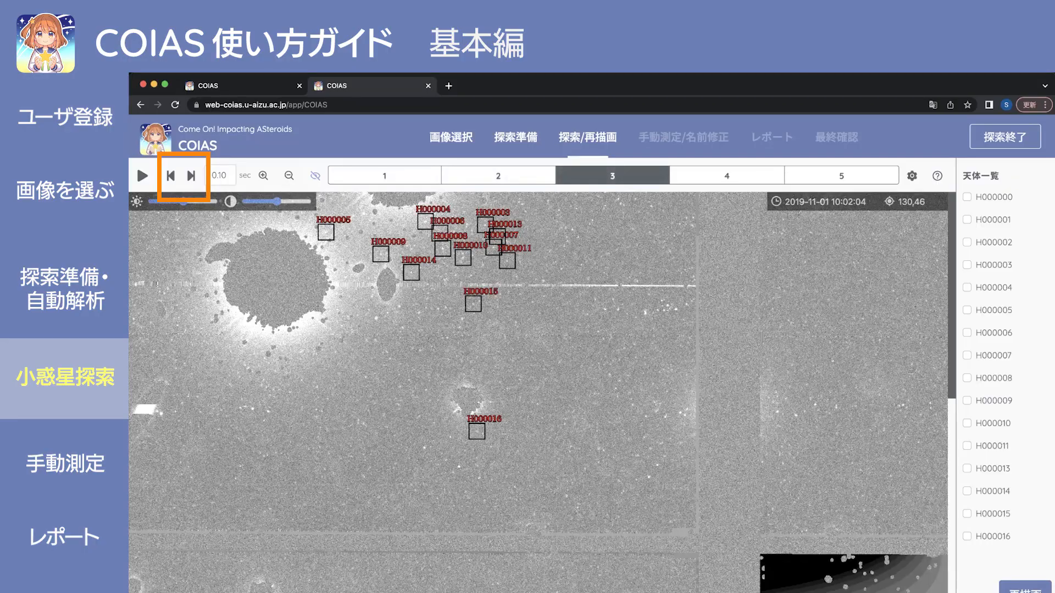
{"action": "type", "text": "ss"}
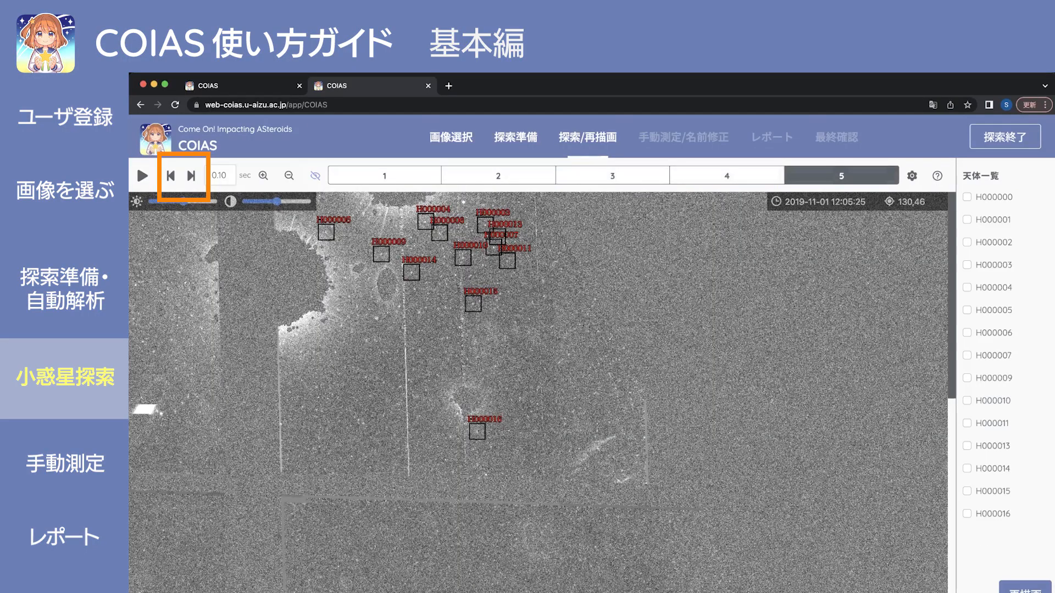
{"action": "type", "text": "sss"}
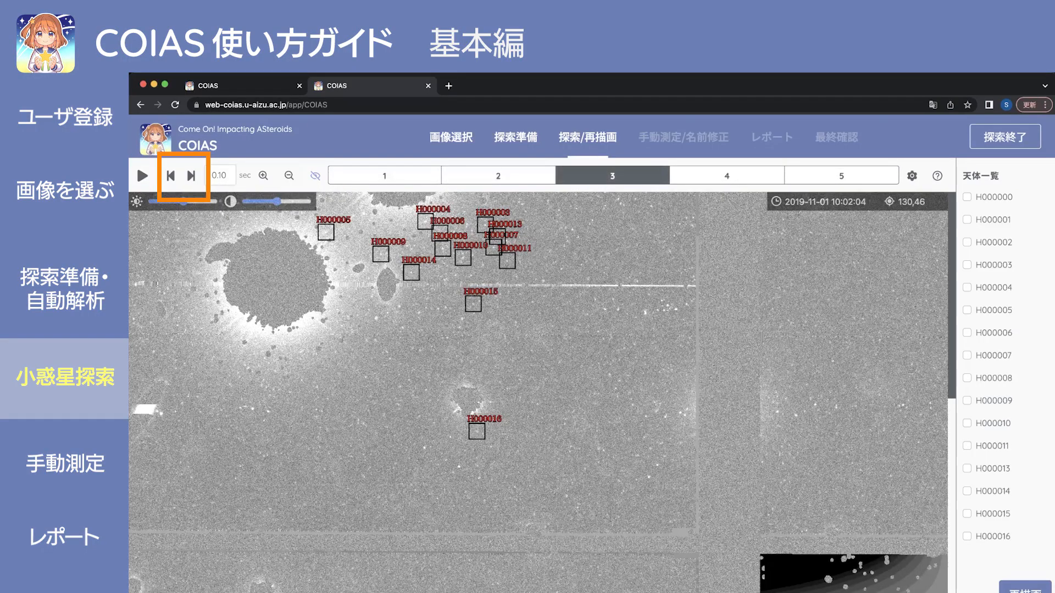
{"action": "type", "text": "a"}
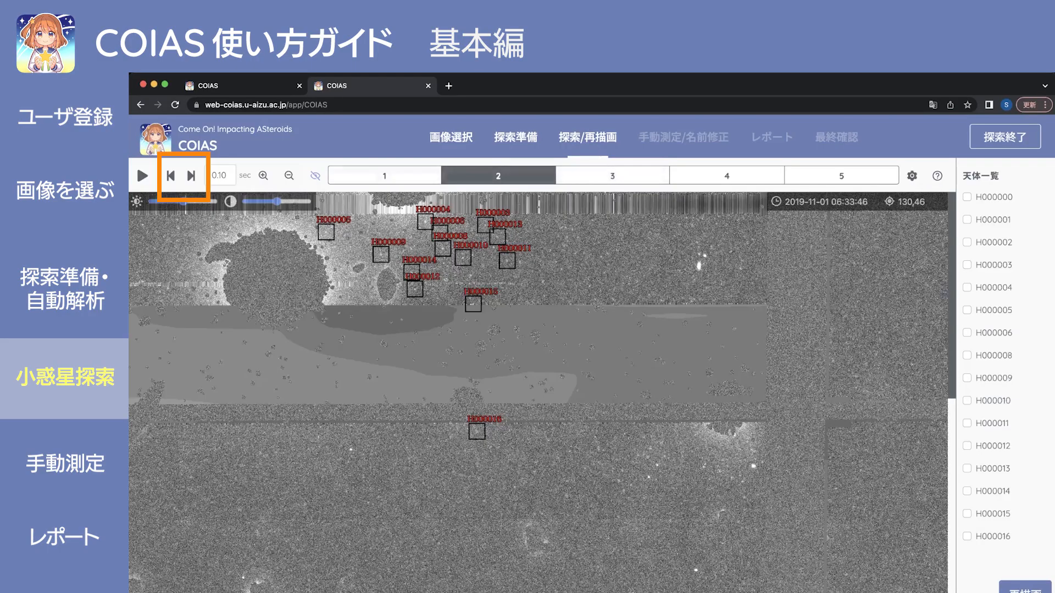
{"action": "type", "text": "a"}
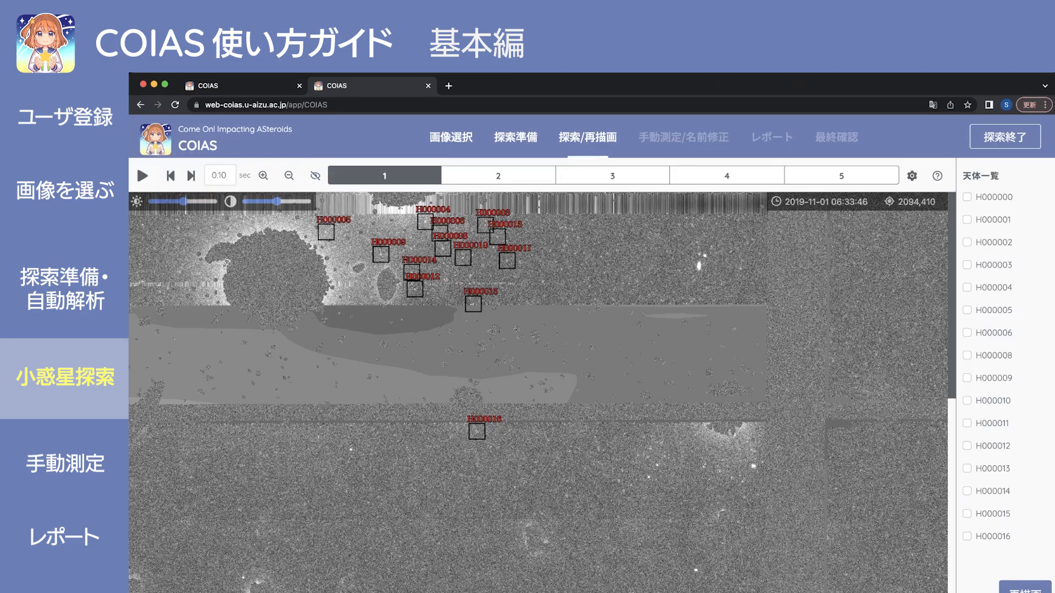
{"action": "key", "text": "Right"}
{"action": "key", "text": "Right"}
{"action": "key", "text": "Right"}
{"action": "key", "text": "Right"}
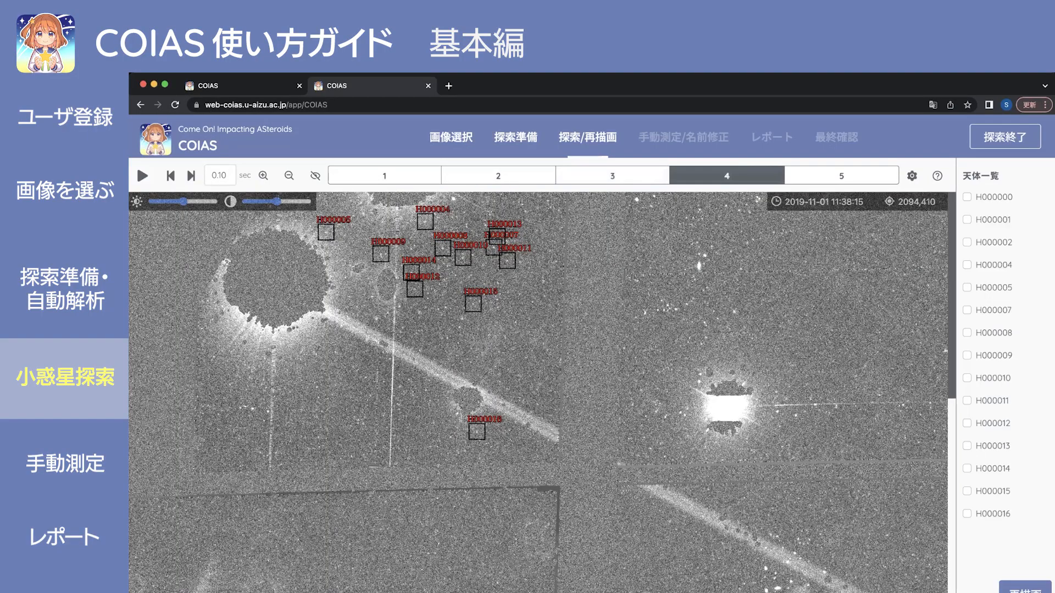
{"action": "key", "text": "Right"}
{"action": "key", "text": "Right"}
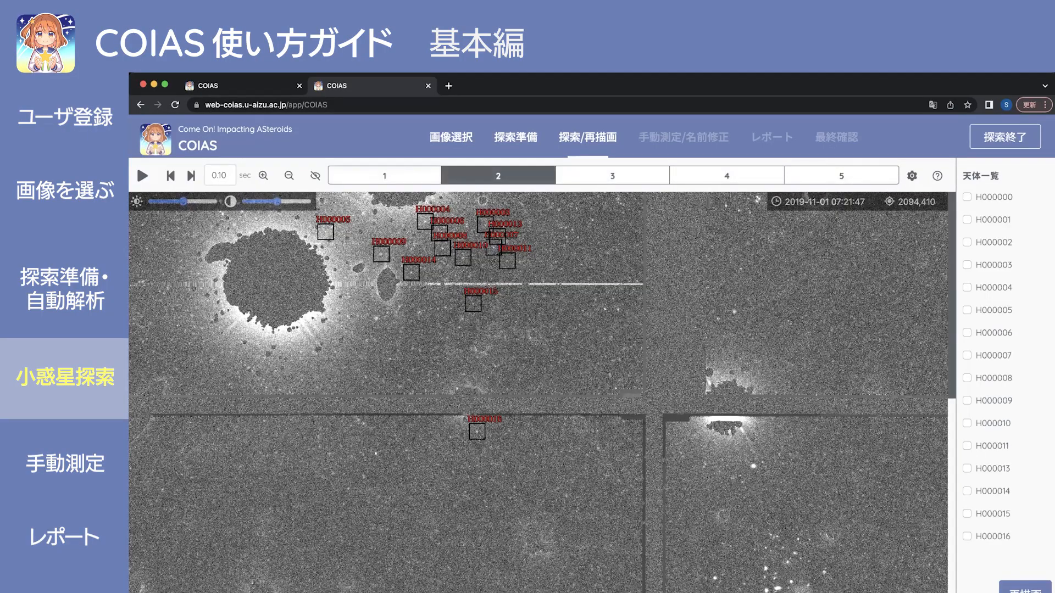
{"action": "key", "text": "Right"}
{"action": "key", "text": "Right"}
{"action": "key", "text": "Right"}
{"action": "key", "text": "Right"}
{"action": "key", "text": "Right"}
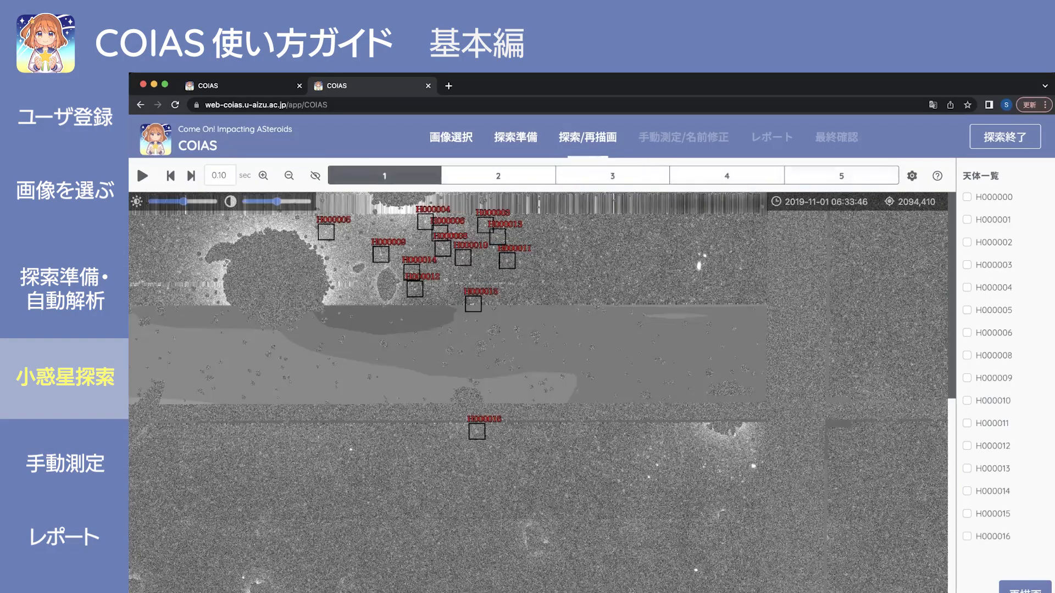
{"action": "key", "text": "Right"}
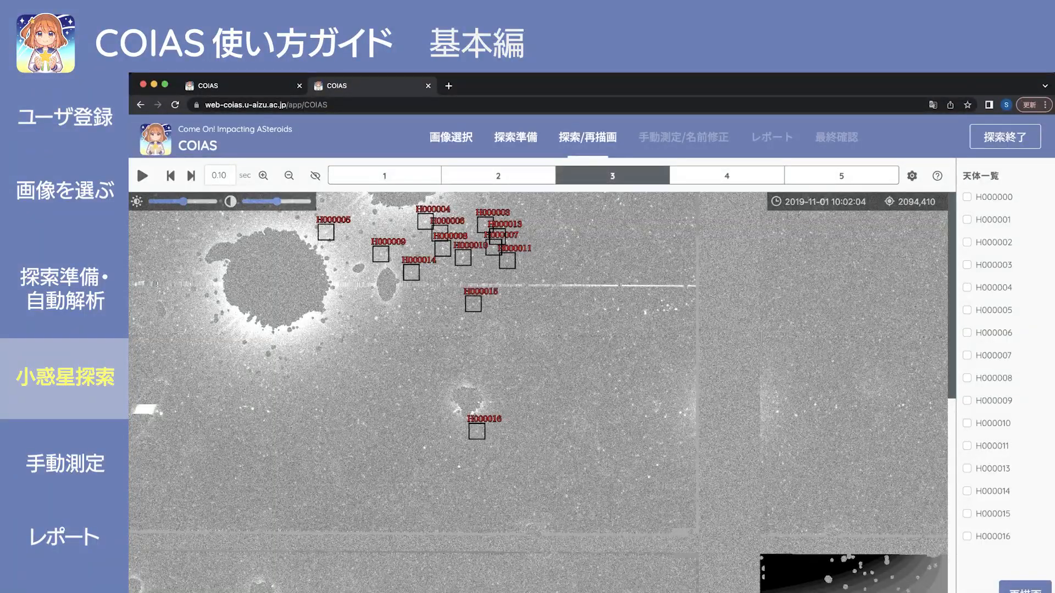
{"action": "scroll", "coordinate": [539, 392], "scroll_direction": "down", "scroll_amount": 2}
{"action": "scroll", "coordinate": [538, 393], "scroll_direction": "down", "scroll_amount": 8}
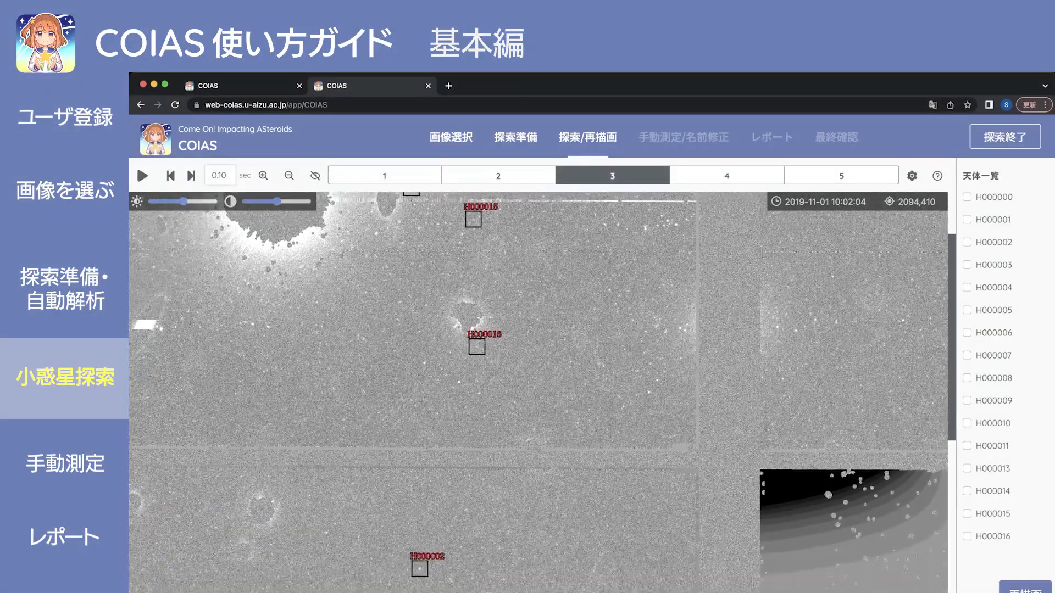
{"action": "scroll", "coordinate": [539, 392], "scroll_direction": "down", "scroll_amount": 4}
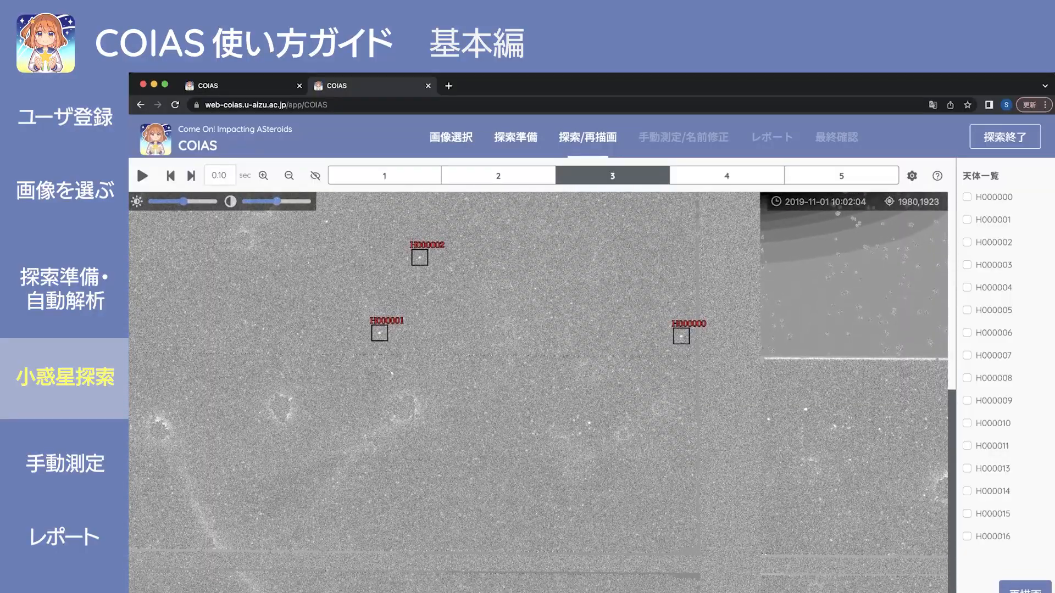
{"action": "key", "text": "Right"}
{"action": "key", "text": "Right"}
{"action": "key", "text": "Right"}
{"action": "key", "text": "Right"}
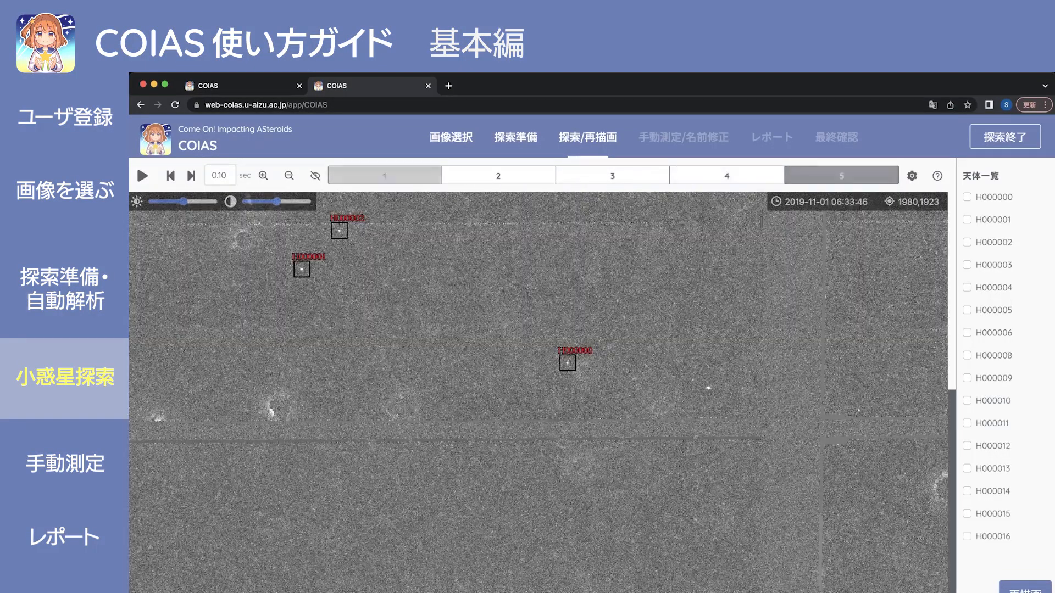
{"action": "key", "text": "Right"}
{"action": "key", "text": "Right"}
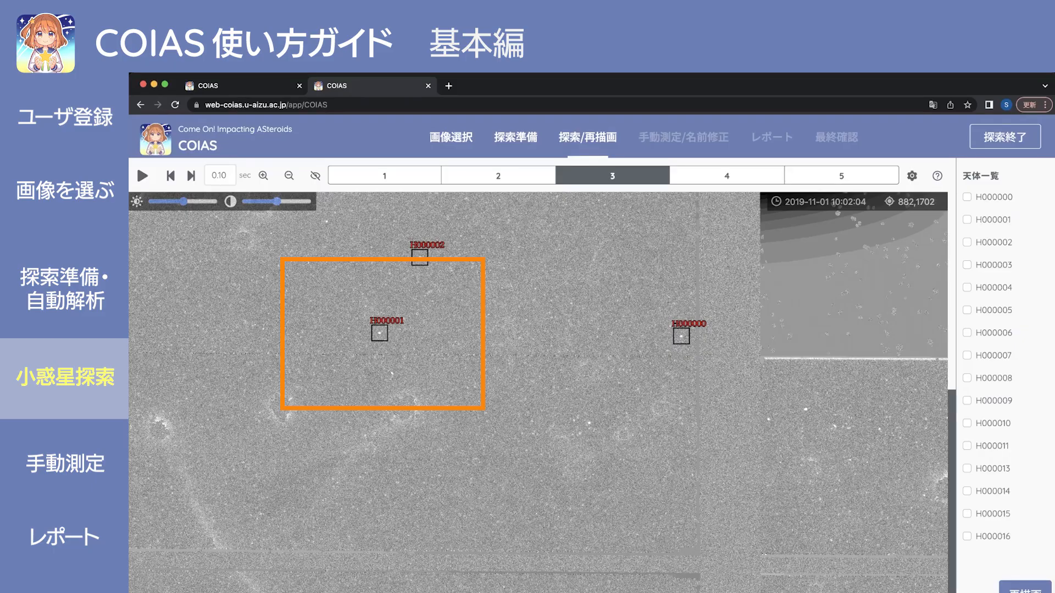
{"action": "key", "text": "Right"}
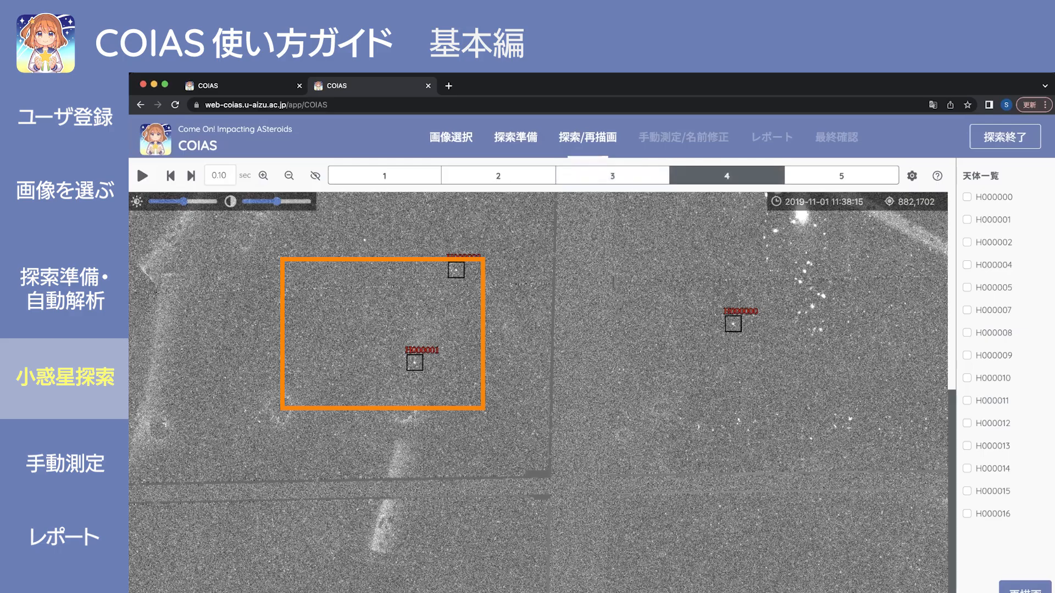
{"action": "key", "text": "Left"}
{"action": "key", "text": "Left"}
{"action": "key", "text": "Left"}
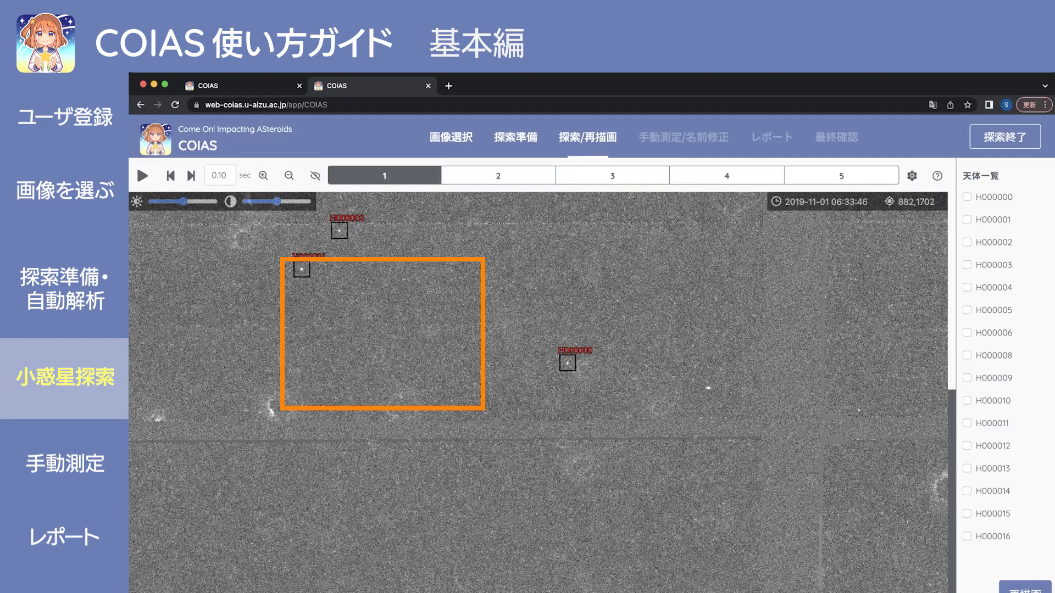
{"action": "key", "text": "Right"}
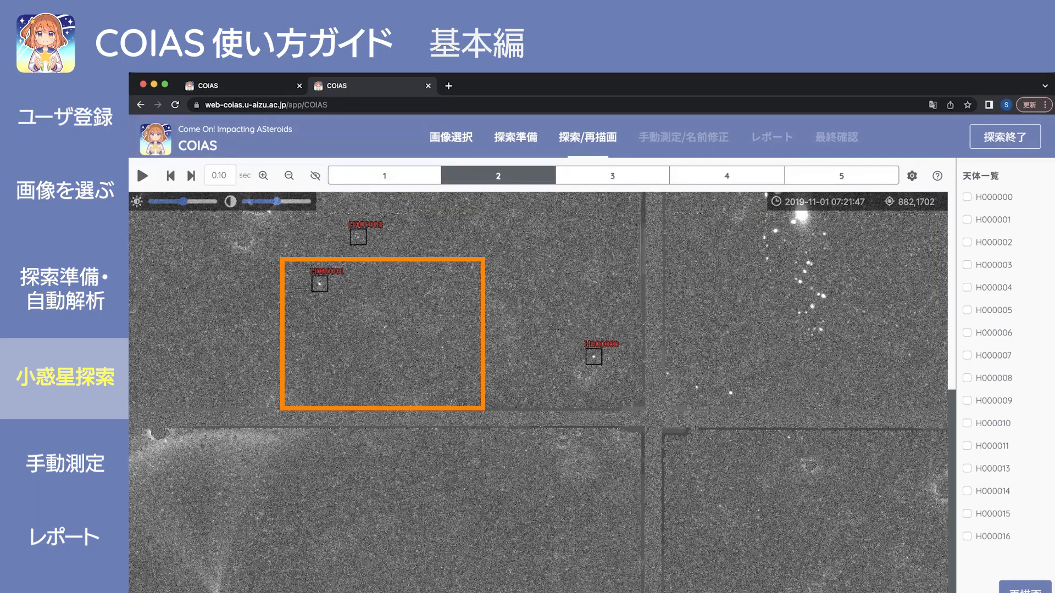
{"action": "key", "text": "Right"}
{"action": "key", "text": "Right"}
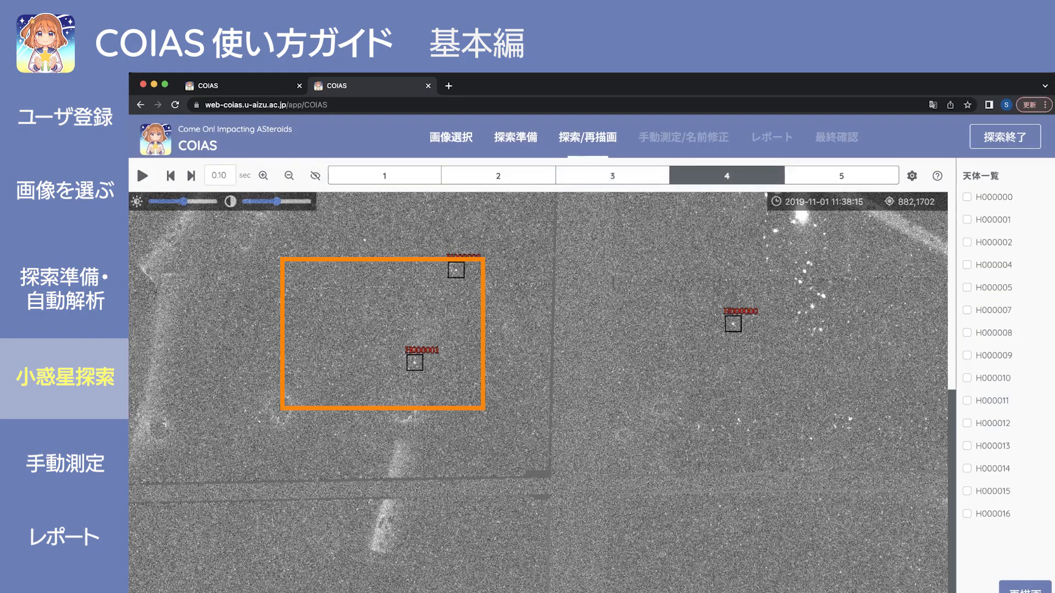
{"action": "key", "text": "Right"}
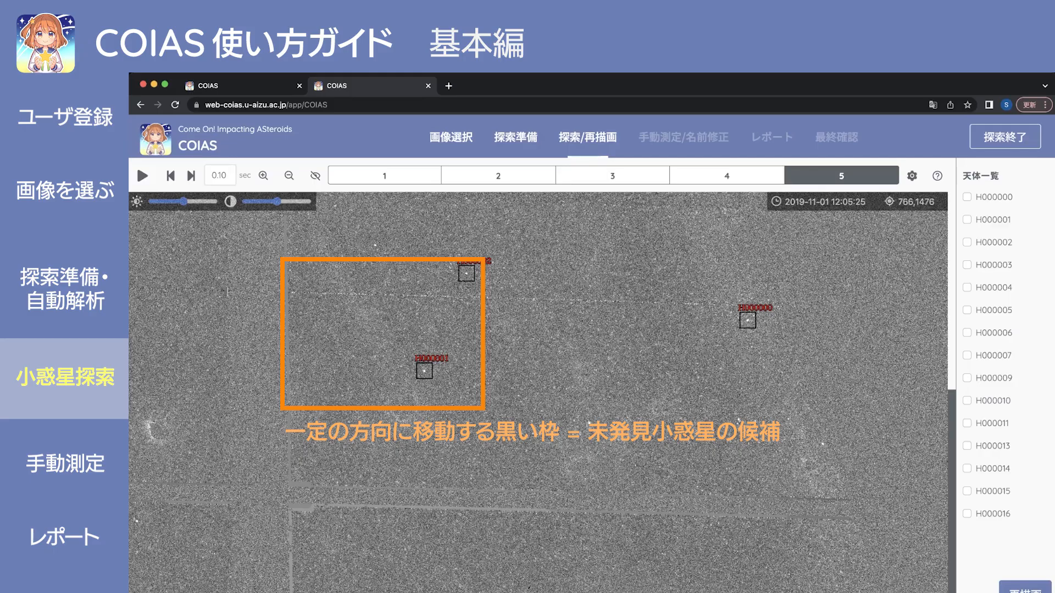
Mark H000001, H000002 and H000000 as asteroid candidates while stepping through frames.
{"action": "left_click", "coordinate": [425, 371]}
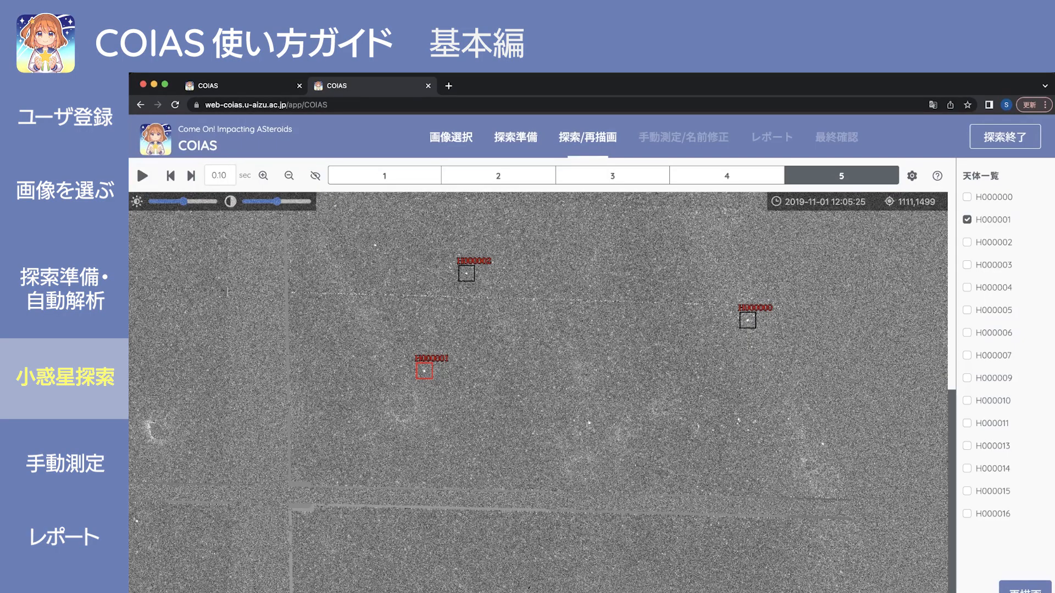
{"action": "key", "text": "Right"}
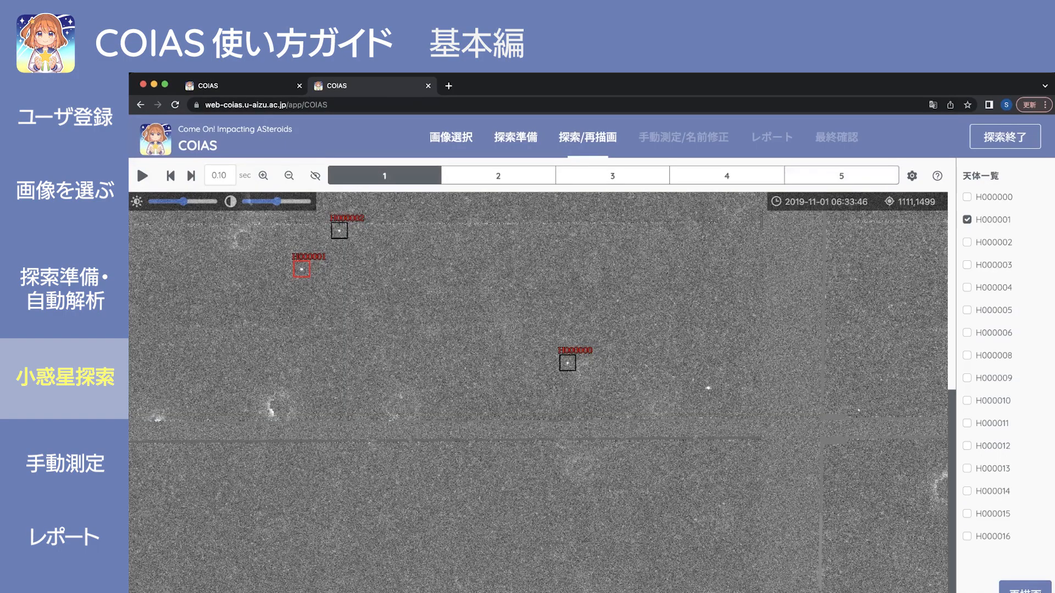
{"action": "key", "text": "Right"}
{"action": "key", "text": "Right"}
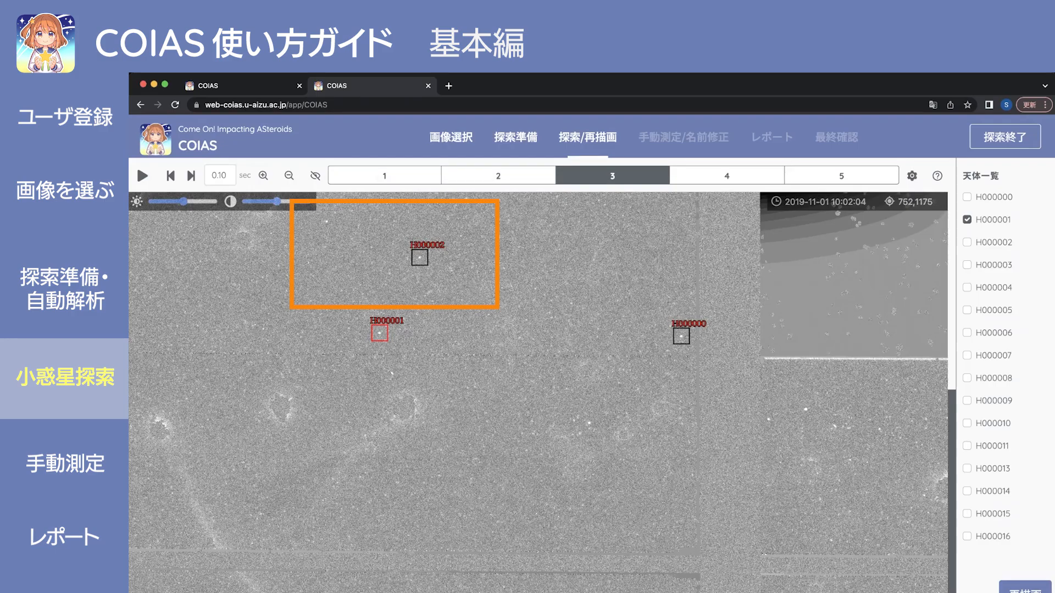
{"action": "left_click", "coordinate": [420, 258]}
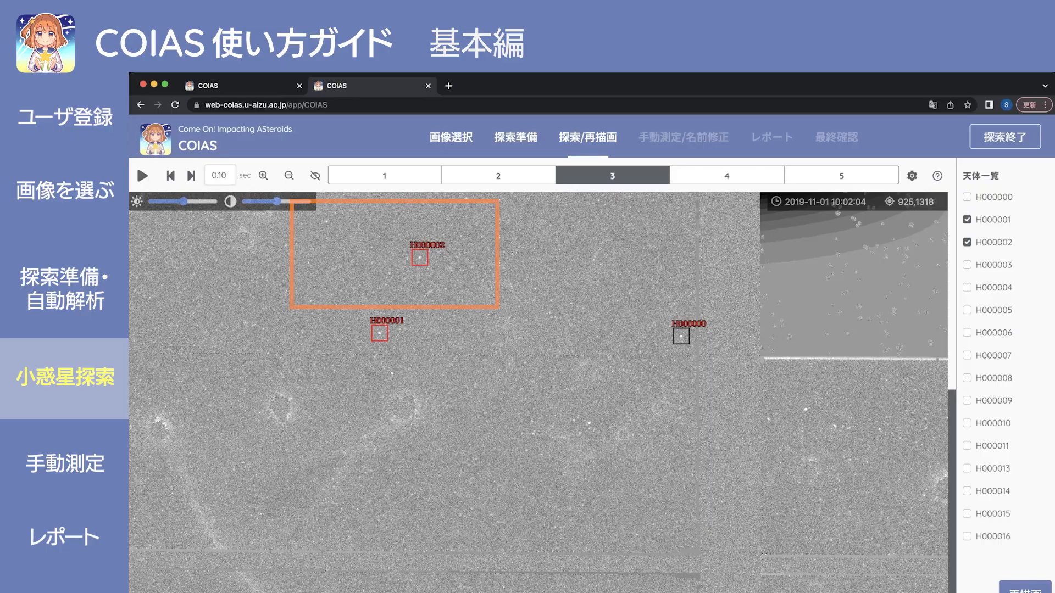
{"action": "key", "text": "Right"}
{"action": "key", "text": "Right"}
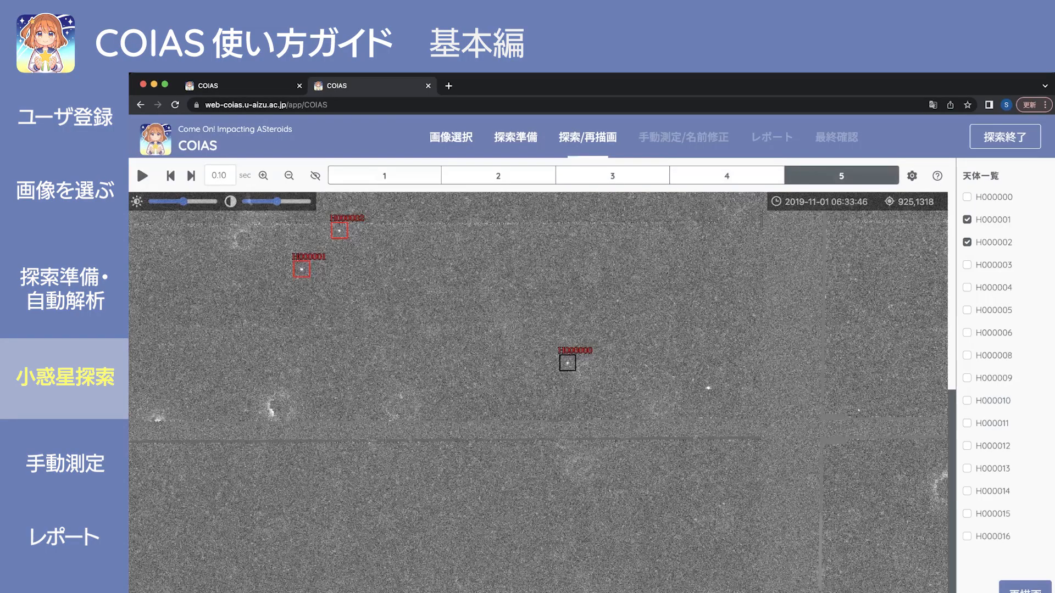
{"action": "key", "text": "Right"}
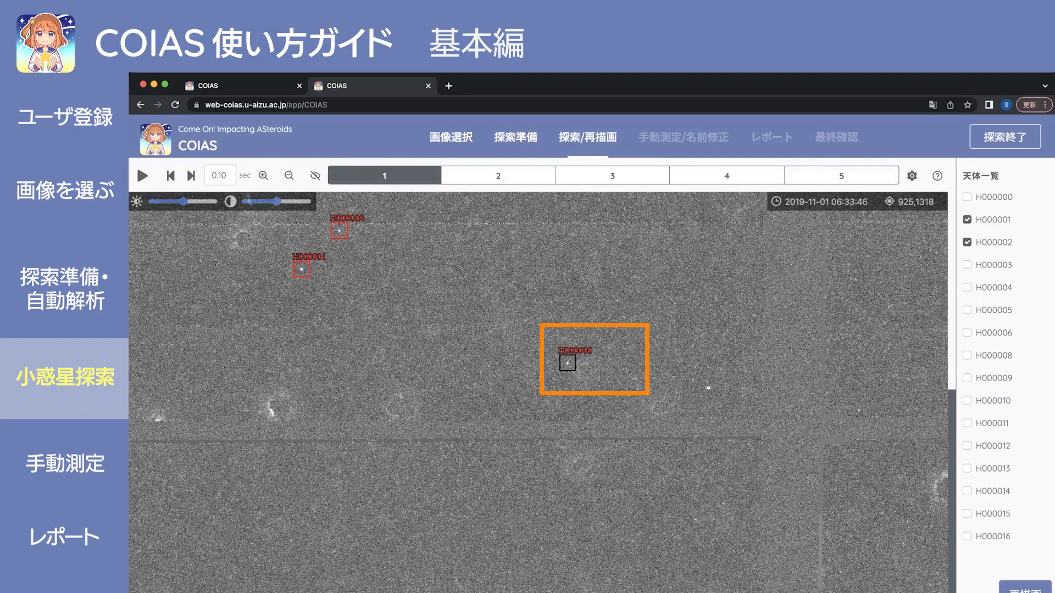
{"action": "key", "text": "Right"}
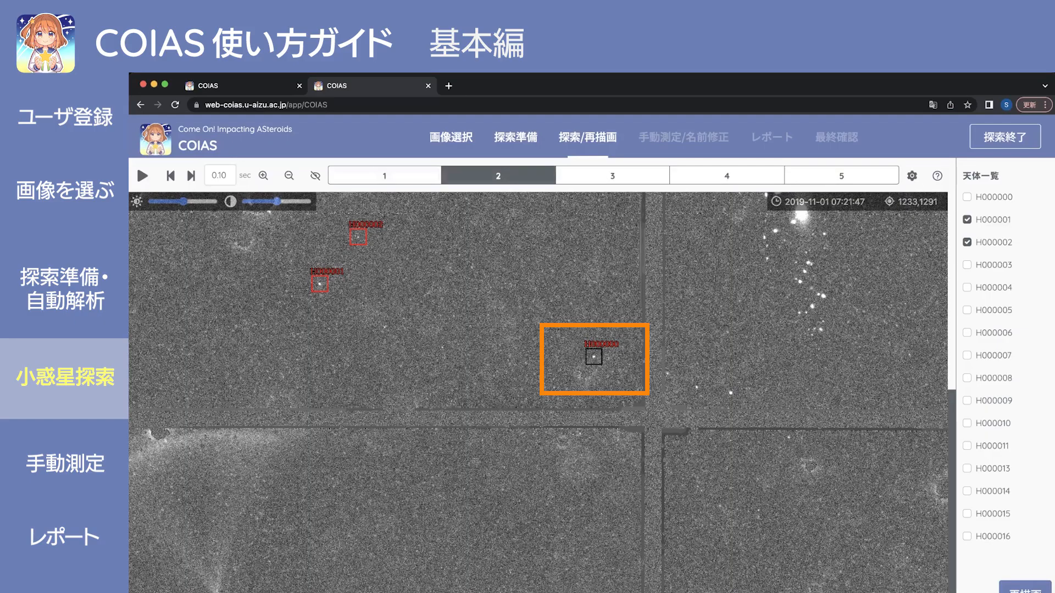
{"action": "left_click", "coordinate": [594, 357]}
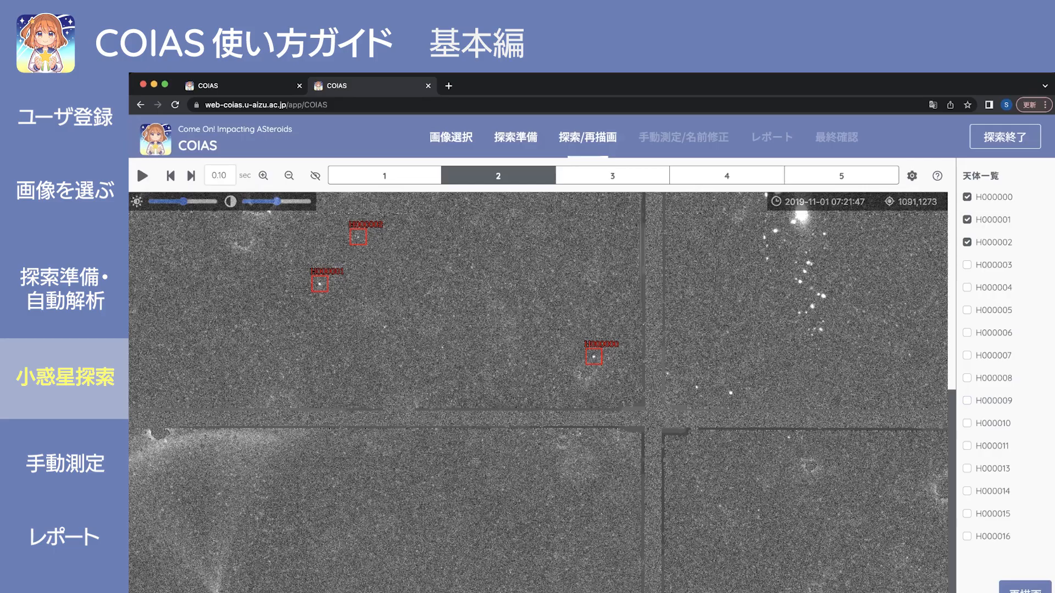
Blink forward through the images to verify the three marked candidates, stopping on image 3.
{"action": "key", "text": "Right"}
{"action": "key", "text": "Right"}
{"action": "key", "text": "Right"}
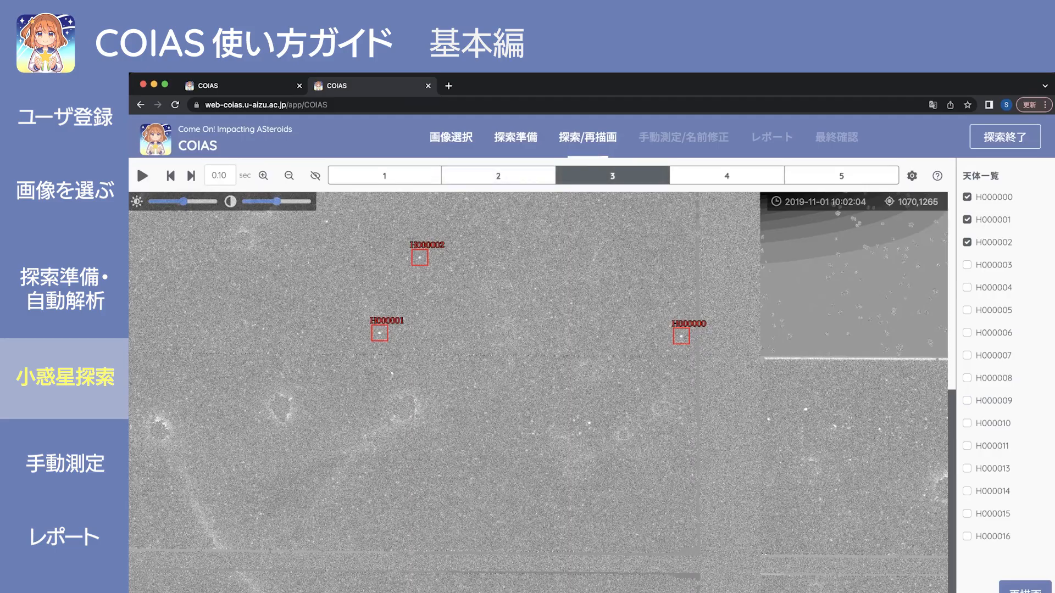
{"action": "key", "text": "Right"}
{"action": "key", "text": "Right"}
{"action": "key", "text": "Right"}
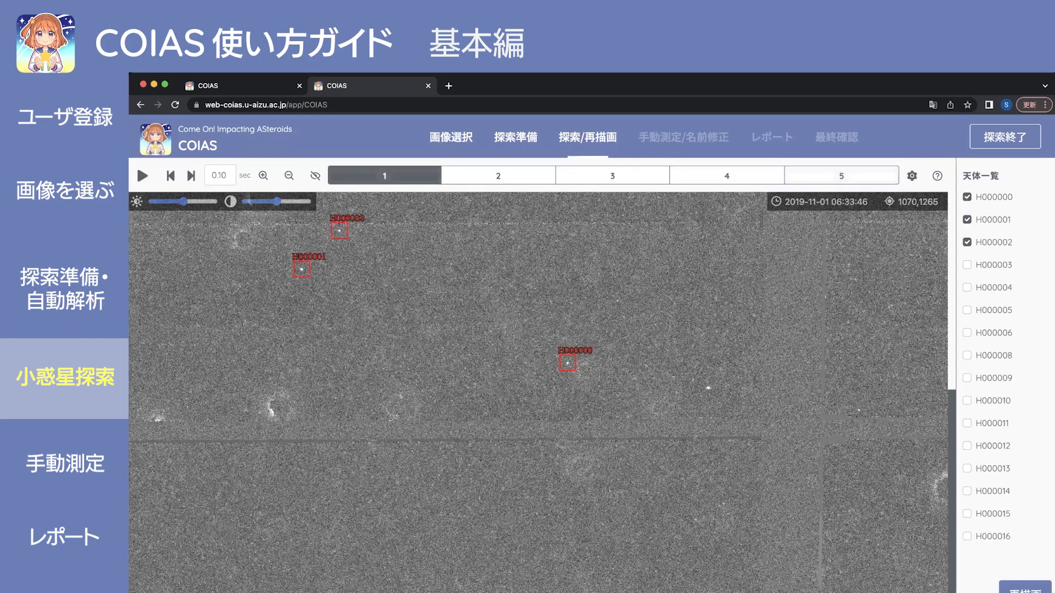
{"action": "key", "text": "Right"}
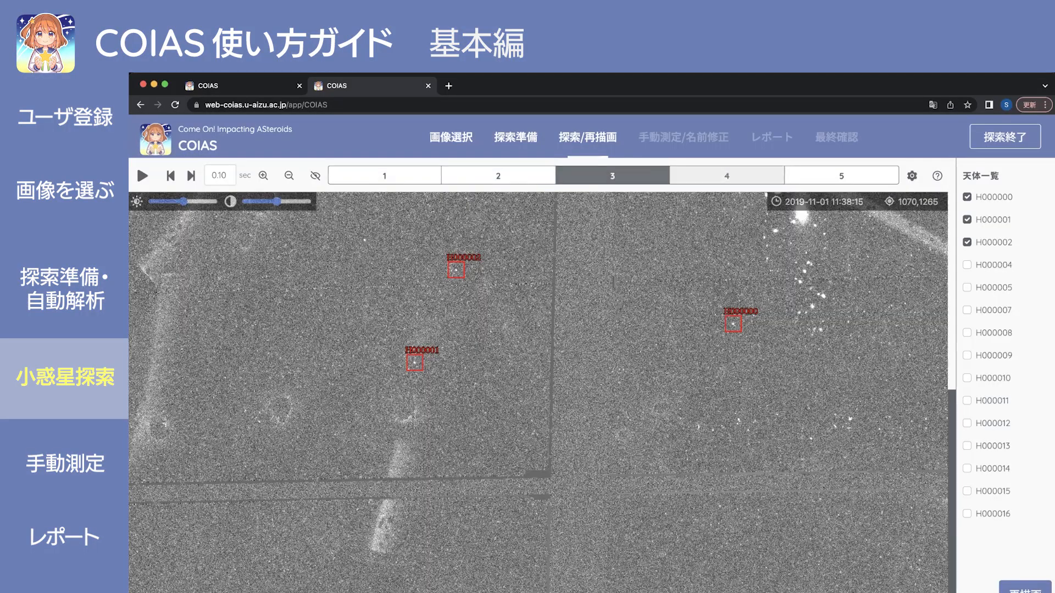
{"action": "scroll", "coordinate": [542, 392], "scroll_direction": "down", "scroll_amount": 1}
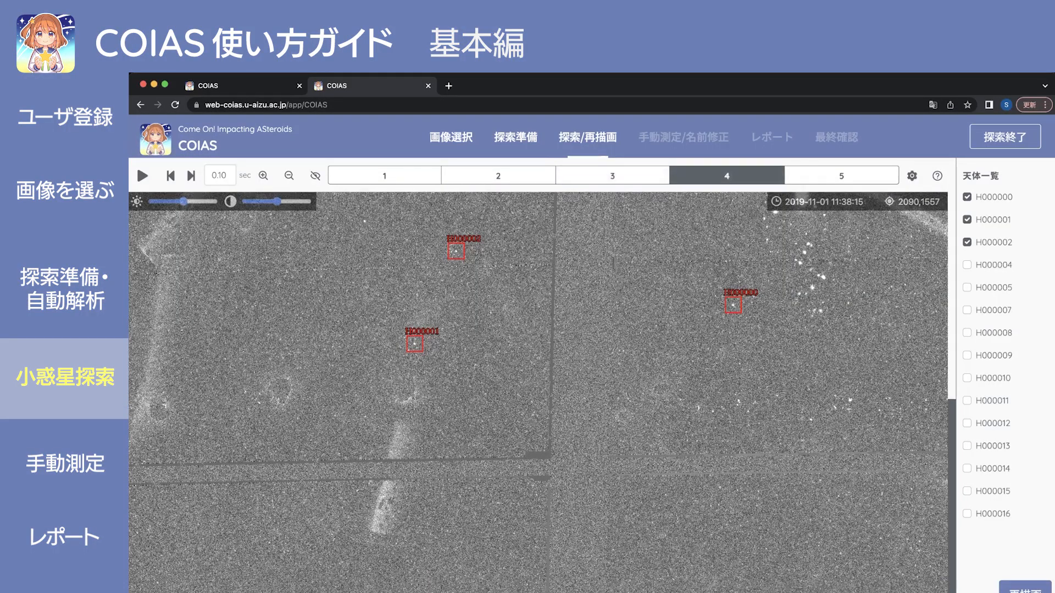
{"action": "key", "text": "Right"}
{"action": "key", "text": "Right"}
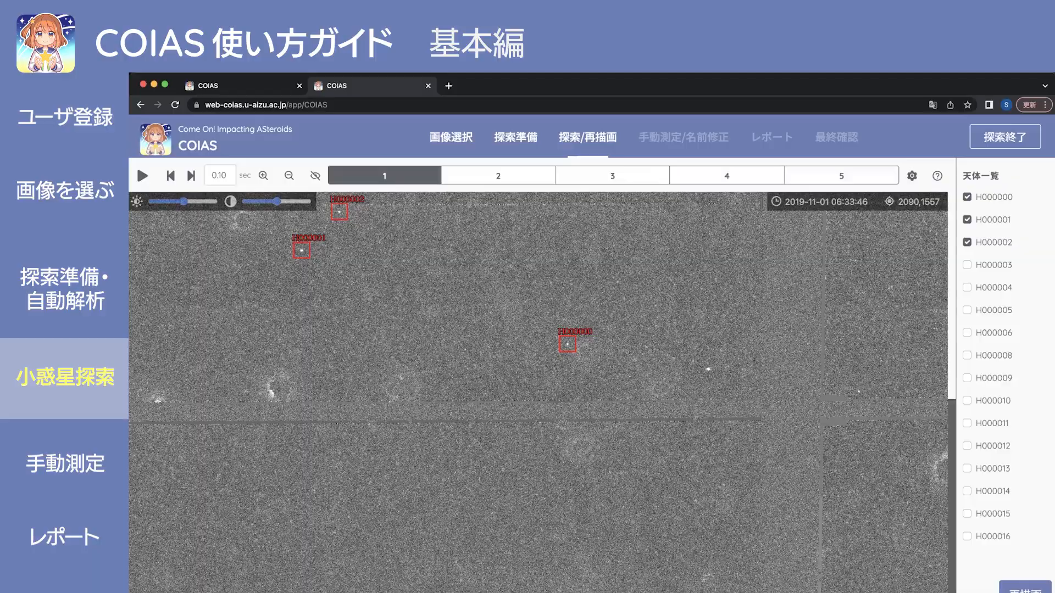
{"action": "key", "text": "Right"}
{"action": "key", "text": "Right"}
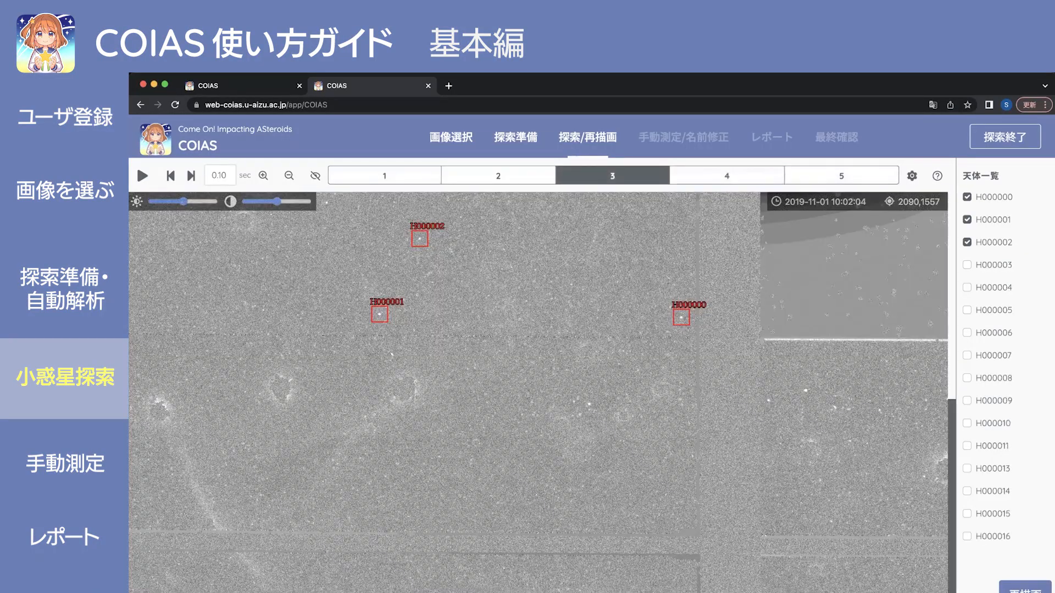
{"action": "scroll", "coordinate": [539, 392], "scroll_direction": "up", "scroll_amount": 3}
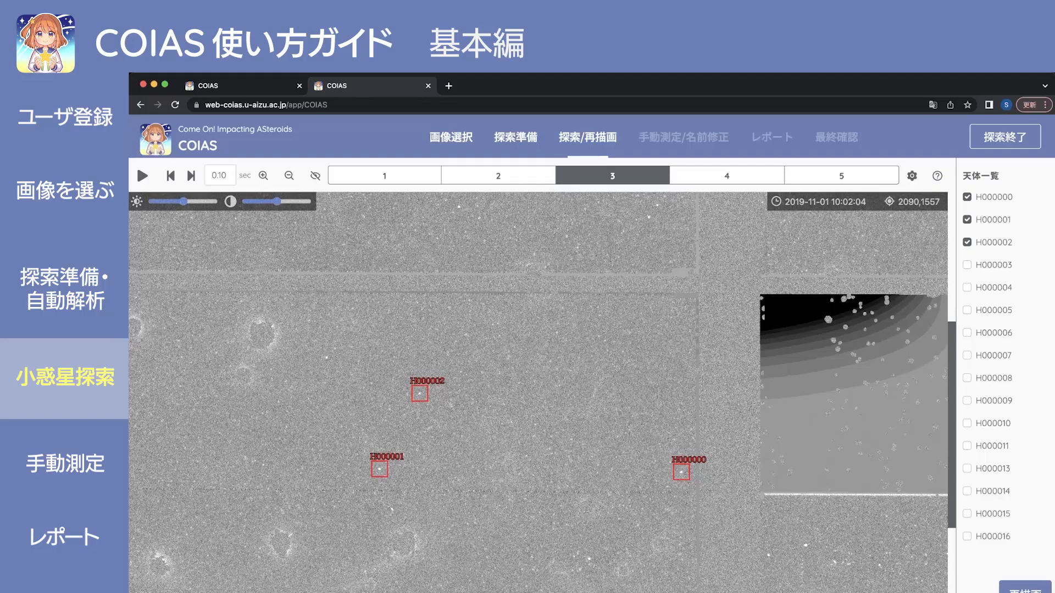
{"action": "scroll", "coordinate": [542, 392], "scroll_direction": "down", "scroll_amount": 2}
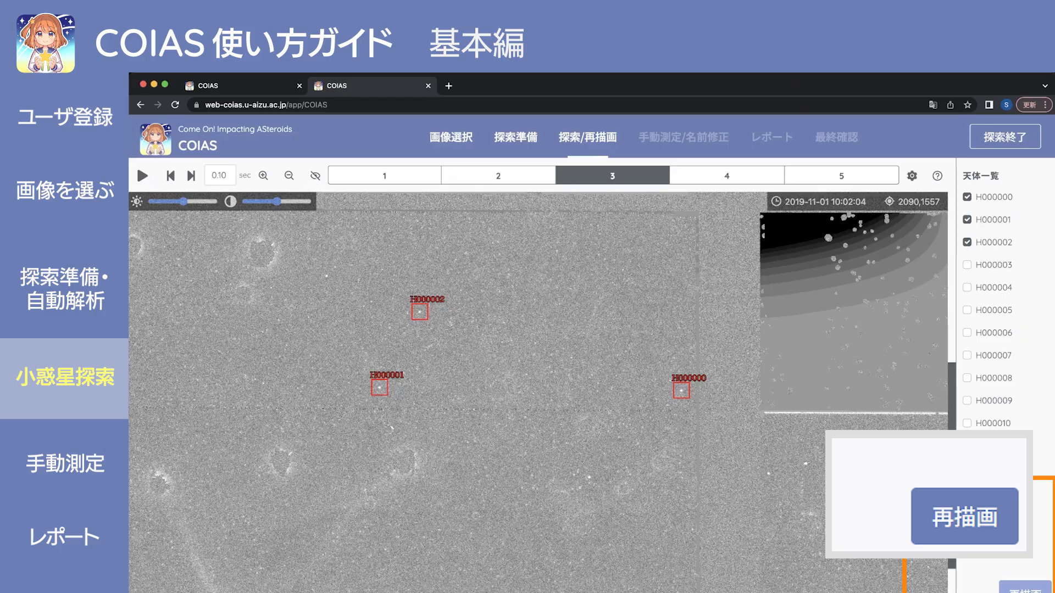
Redraw so the marked candidates are renumbered H000111, H000112 and H000113.
{"action": "left_click", "coordinate": [1025, 588]}
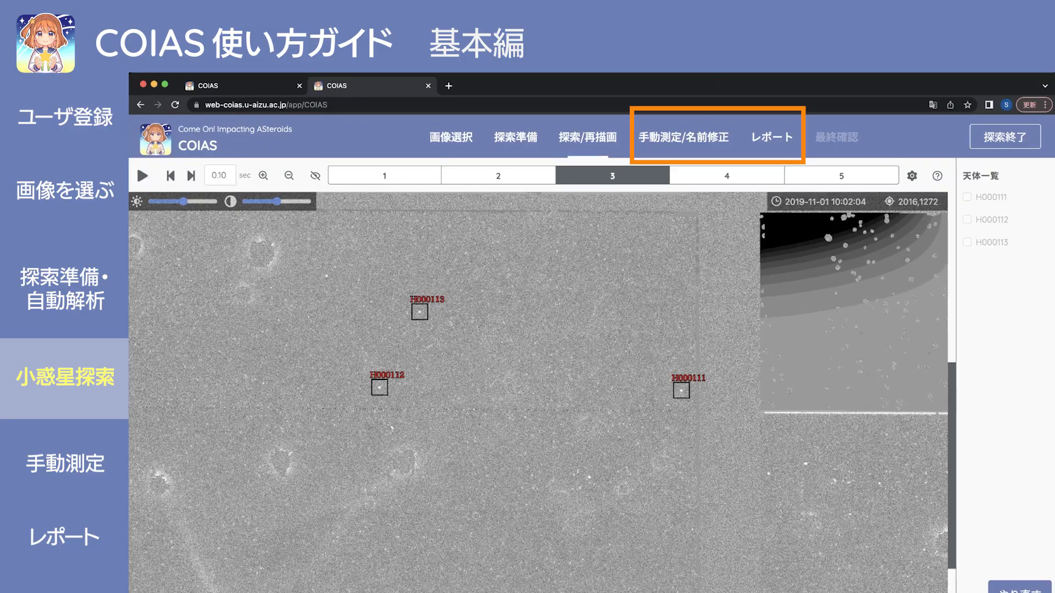
{"action": "scroll", "coordinate": [539, 393], "scroll_direction": "up", "scroll_amount": 1}
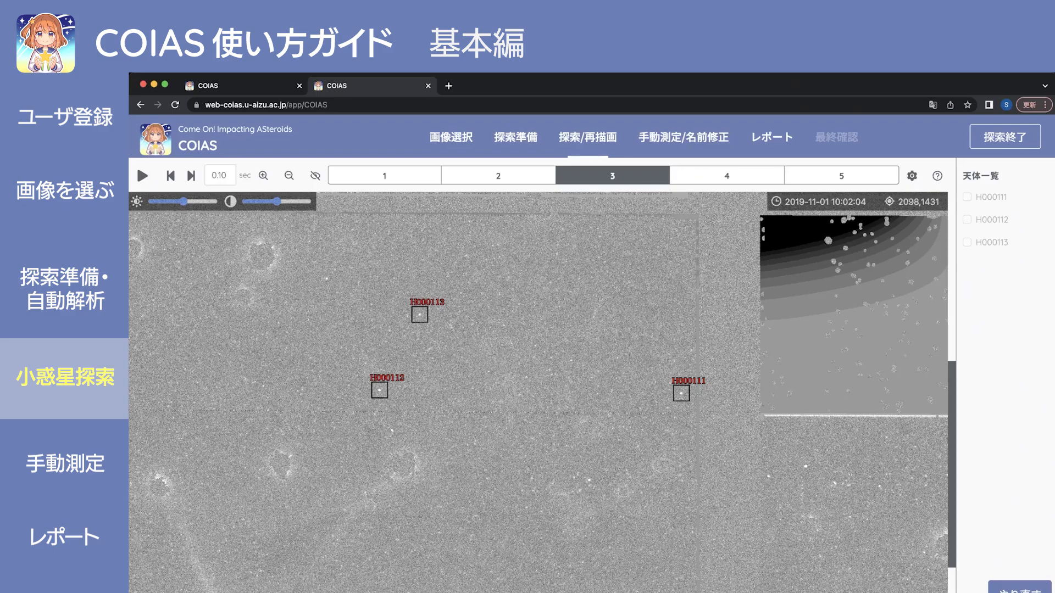
{"action": "scroll", "coordinate": [539, 393], "scroll_direction": "up", "scroll_amount": 10}
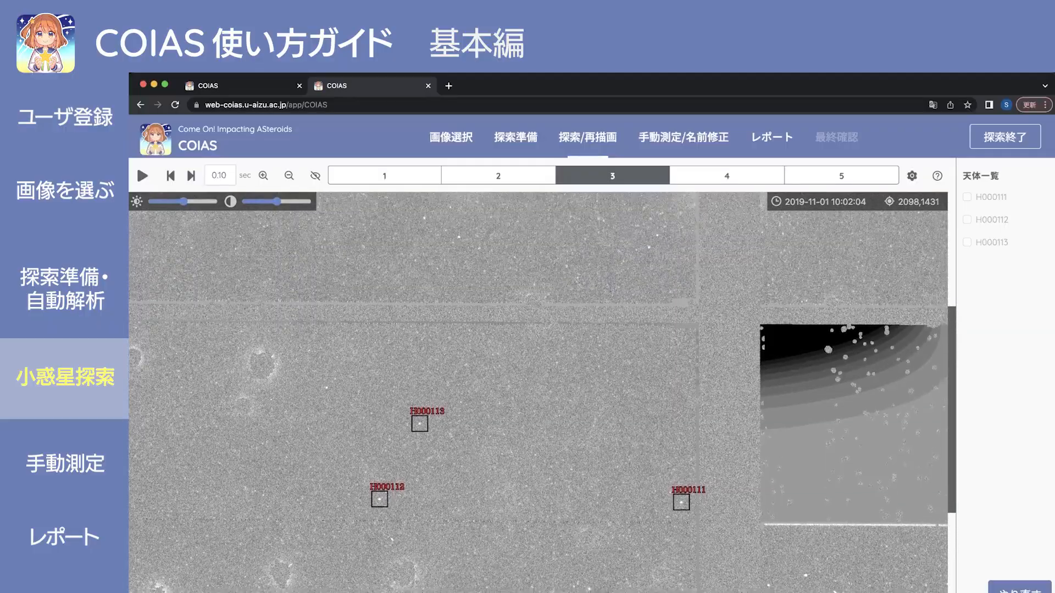
{"action": "scroll", "coordinate": [538, 392], "scroll_direction": "up", "scroll_amount": 3}
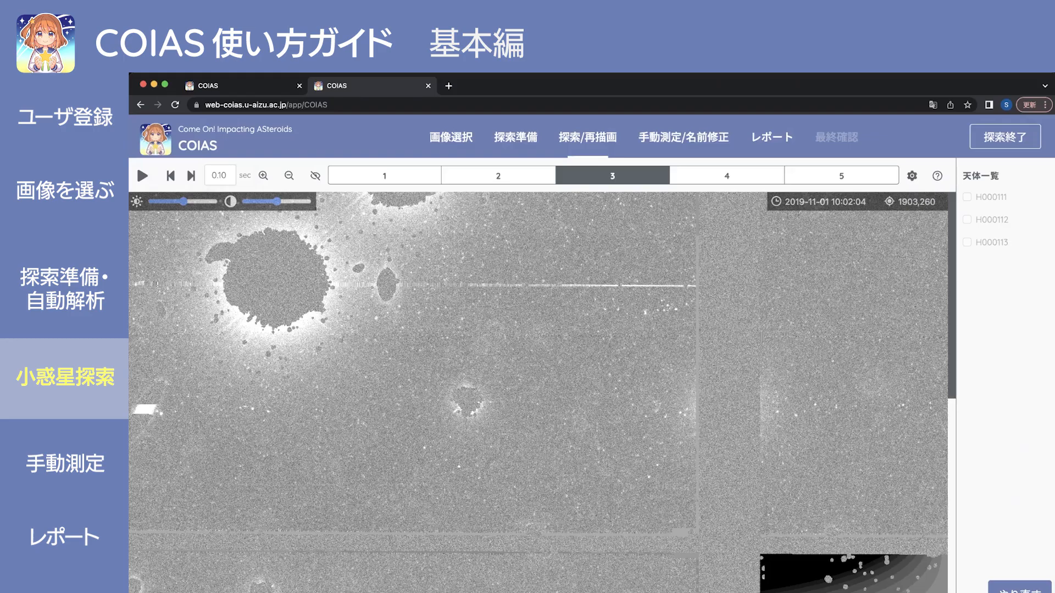
{"action": "scroll", "coordinate": [539, 393], "scroll_direction": "down", "scroll_amount": 5}
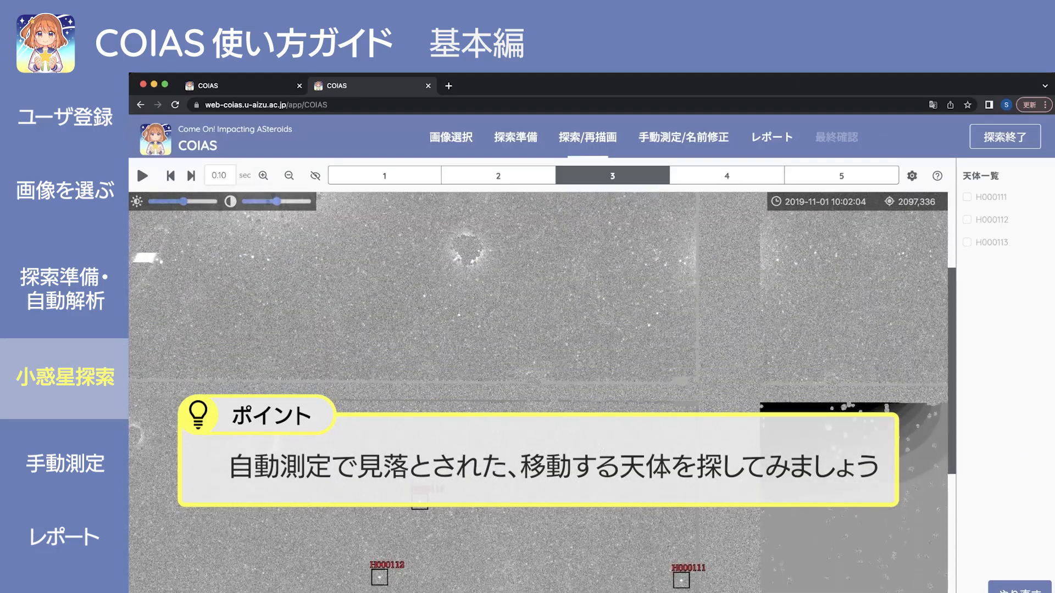
{"action": "scroll", "coordinate": [539, 392], "scroll_direction": "down", "scroll_amount": 2}
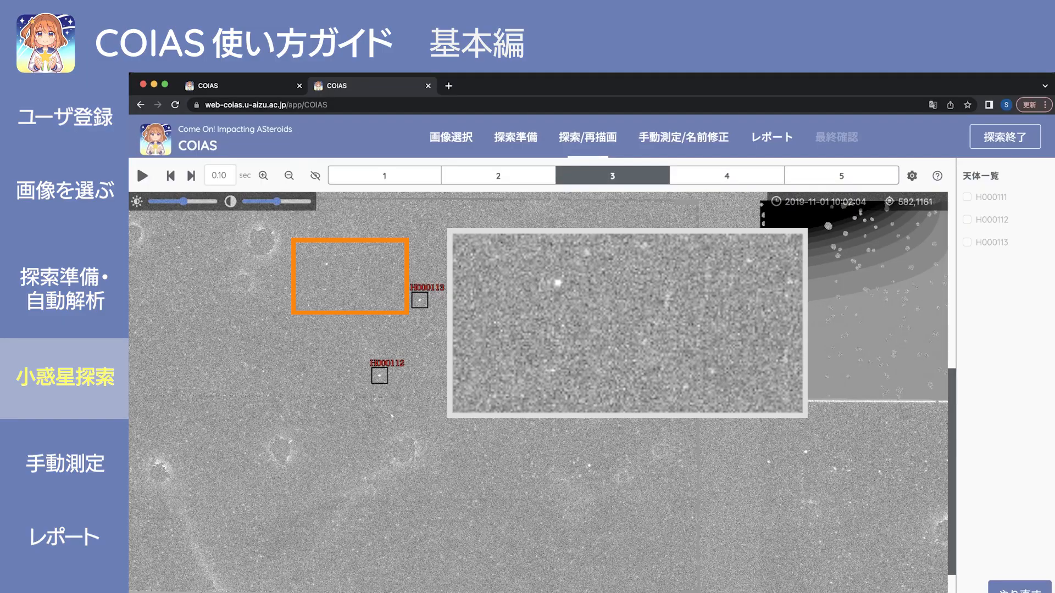
{"action": "key", "text": "Right"}
{"action": "key", "text": "Right"}
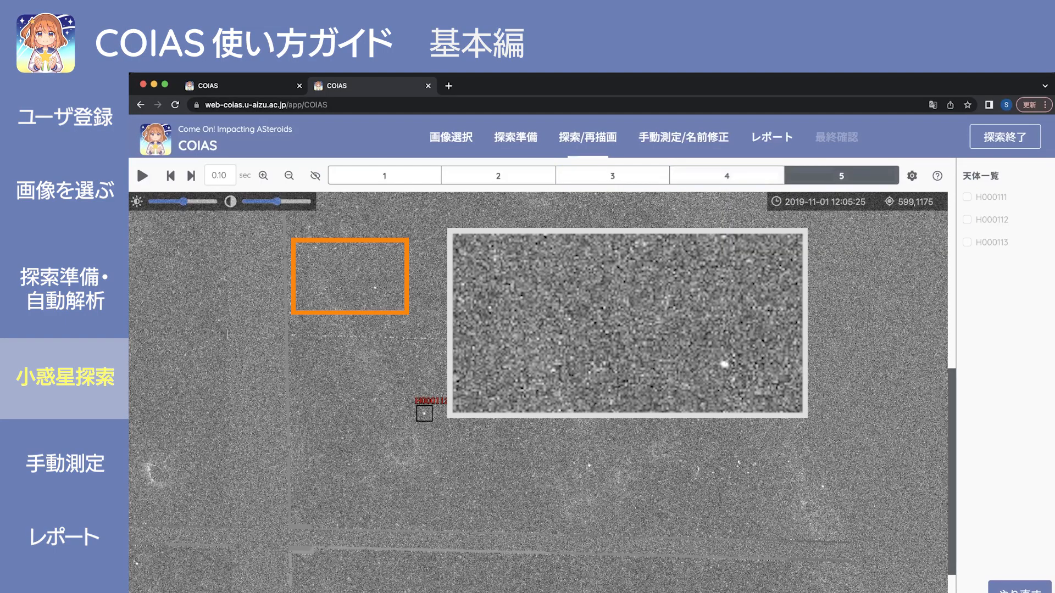
{"action": "key", "text": "Right"}
{"action": "key", "text": "Right"}
{"action": "key", "text": "Right"}
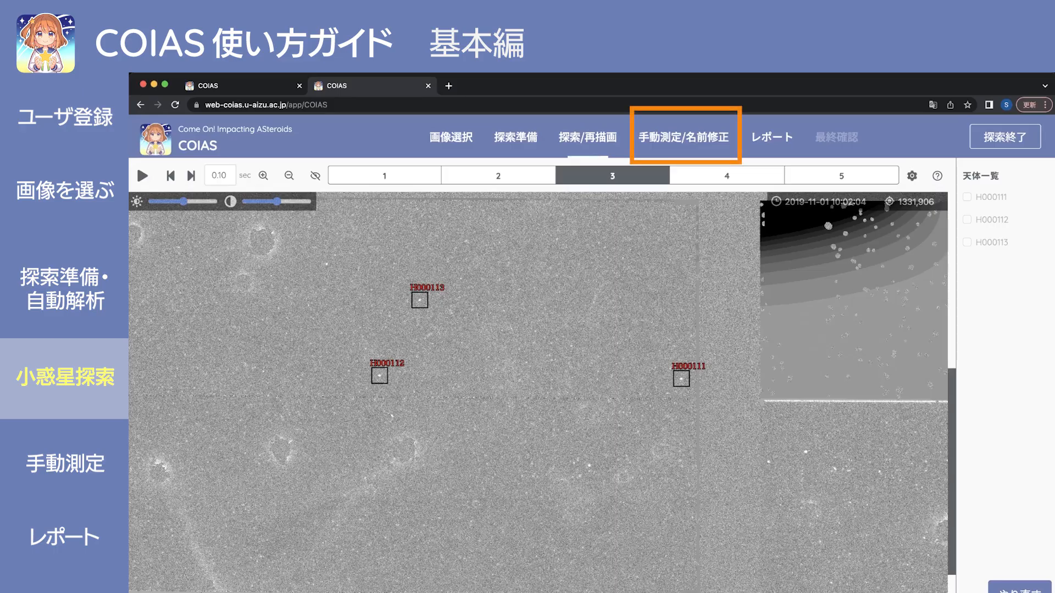
Switch to manual measurement, blink through the images, and select H000017's faint moving star on image 3.
{"action": "left_click", "coordinate": [683, 137]}
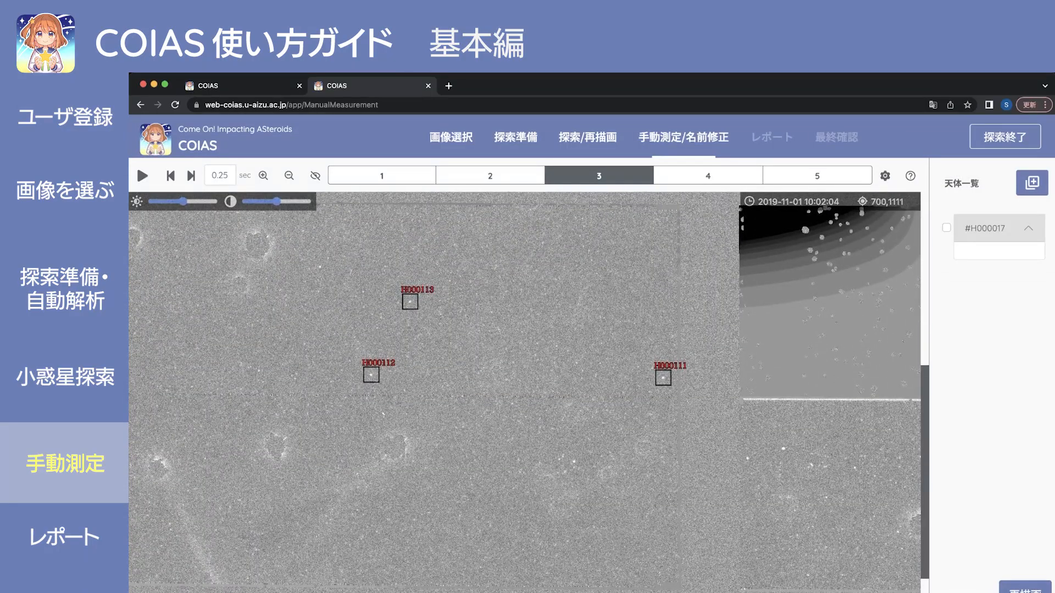
{"action": "key", "text": "Right"}
{"action": "key", "text": "Right"}
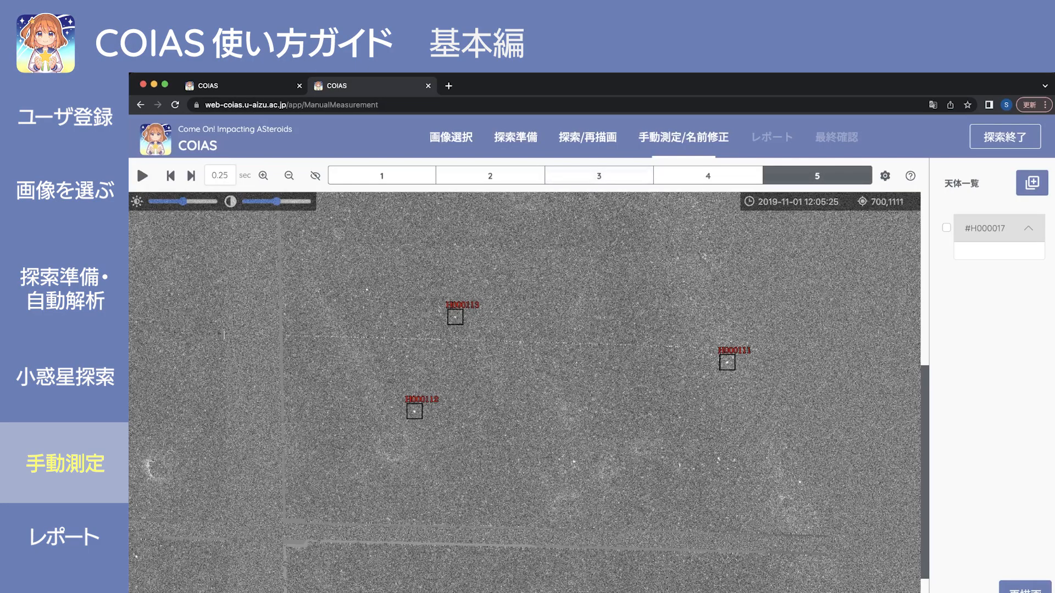
{"action": "key", "text": "Left"}
{"action": "key", "text": "Left"}
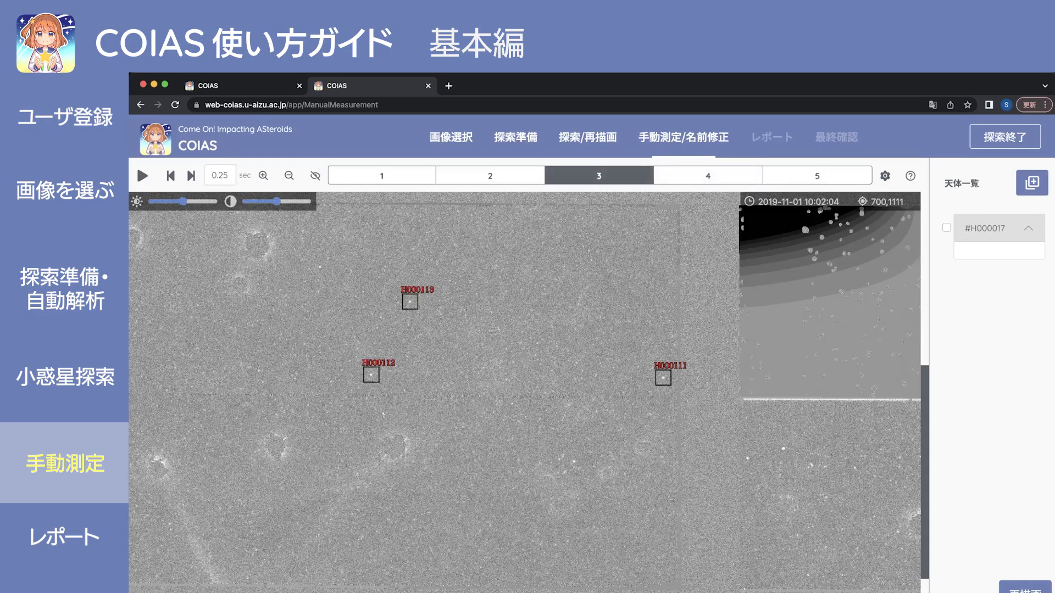
{"action": "key", "text": "Left"}
{"action": "key", "text": "Right"}
{"action": "left_click", "coordinate": [321, 267]}
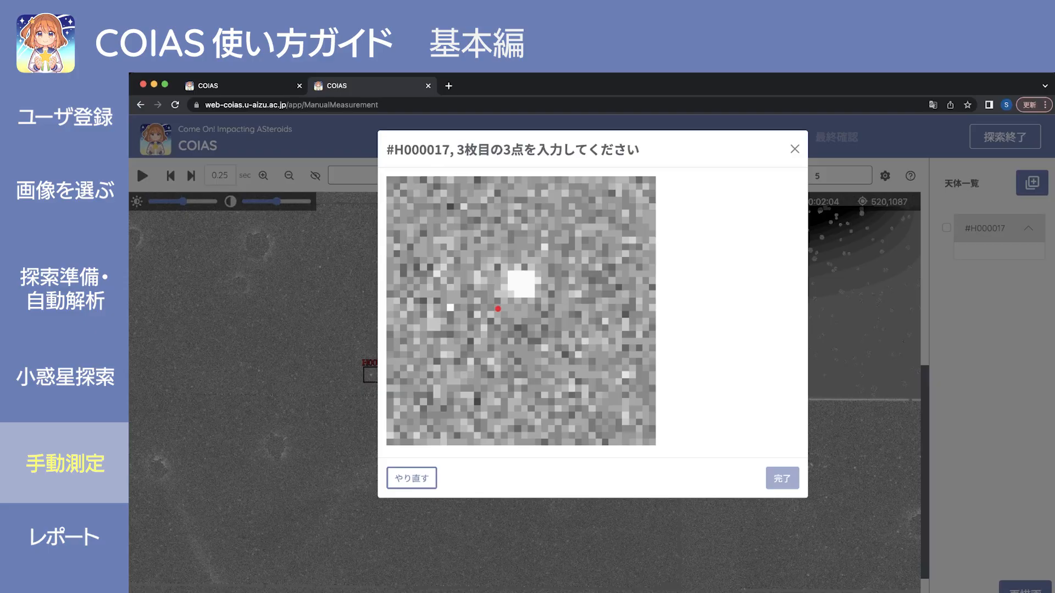
Box the star with three points to record H000017's image 3 position at 520,1082, then go to image 4.
{"action": "left_click", "coordinate": [498, 309]}
{"action": "left_click", "coordinate": [550, 312]}
{"action": "left_click", "coordinate": [549, 257]}
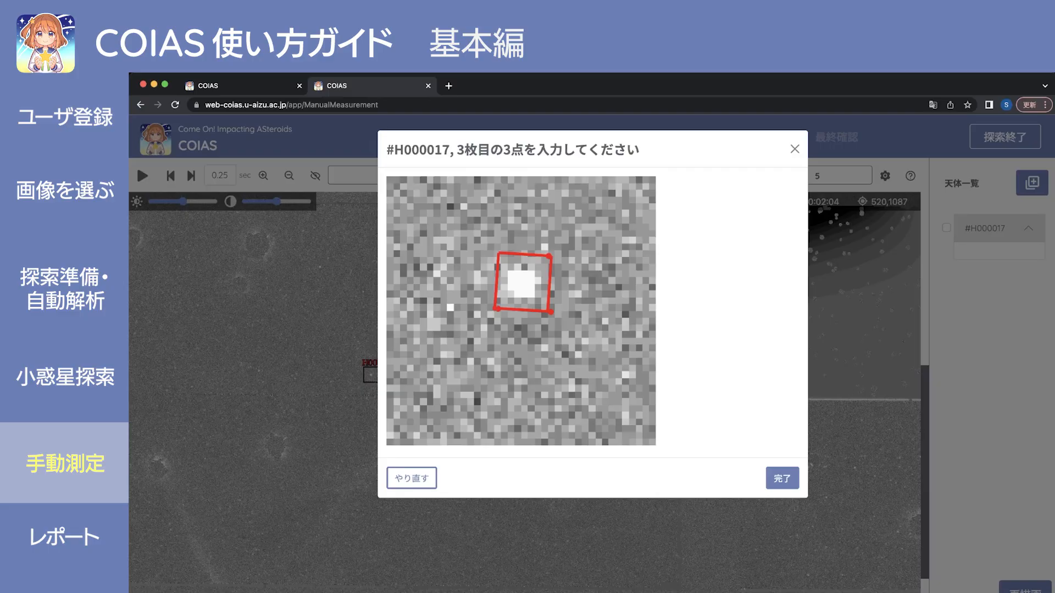
{"action": "left_click", "coordinate": [782, 478]}
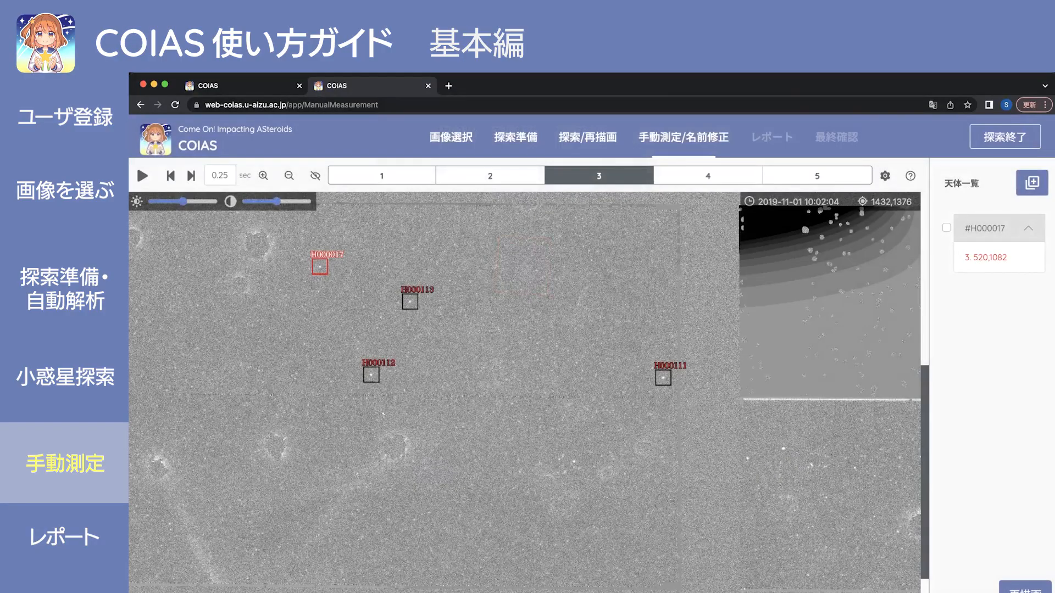
{"action": "key", "text": "Right"}
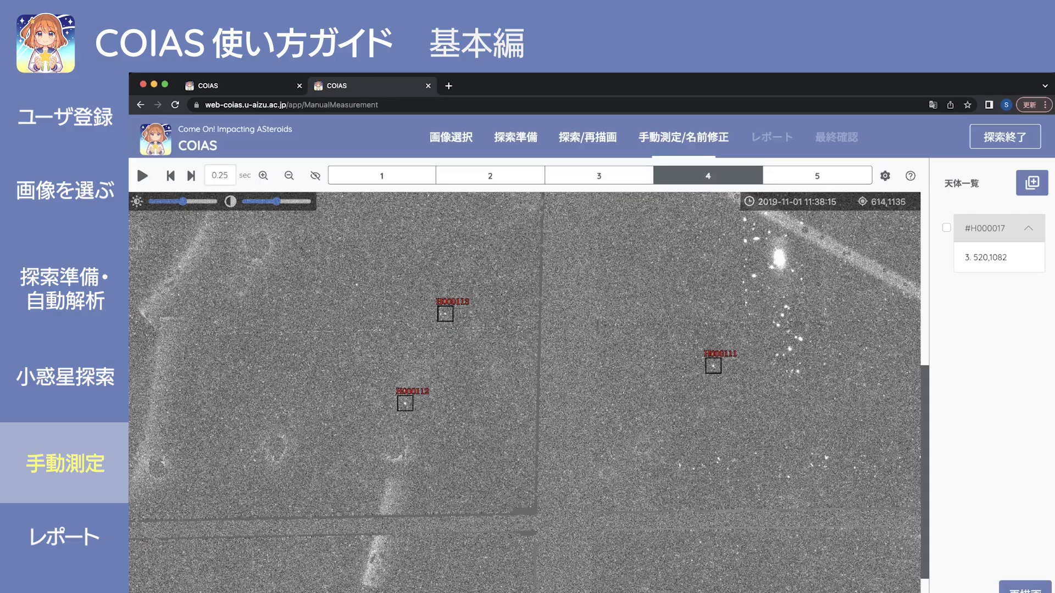
Measure H000017 on image 4 at 616,1129 with a three-point box.
{"action": "left_click", "coordinate": [357, 286]}
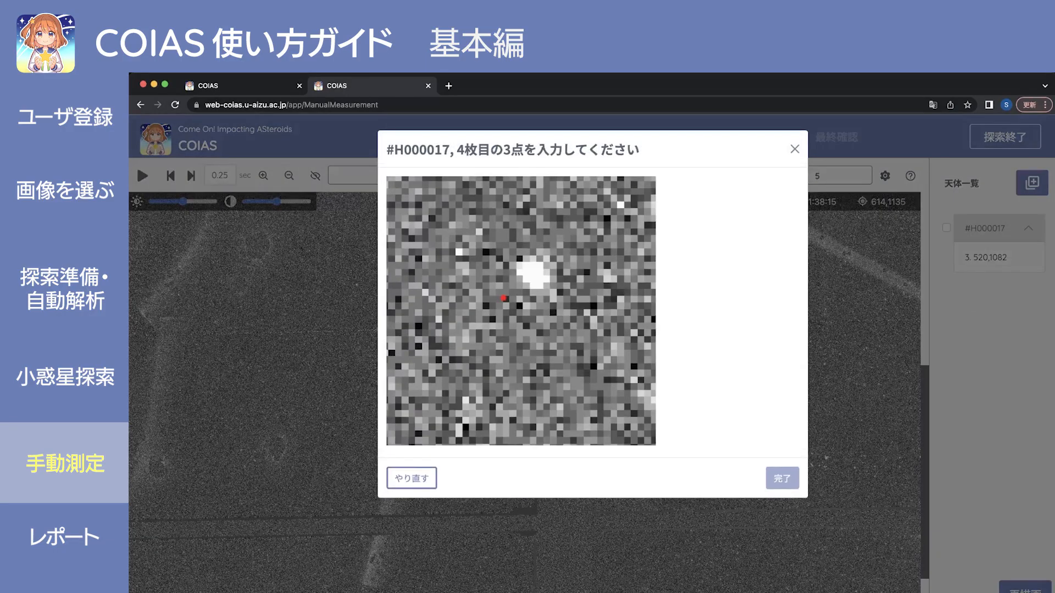
{"action": "left_click", "coordinate": [561, 301]}
{"action": "left_click", "coordinate": [564, 253]}
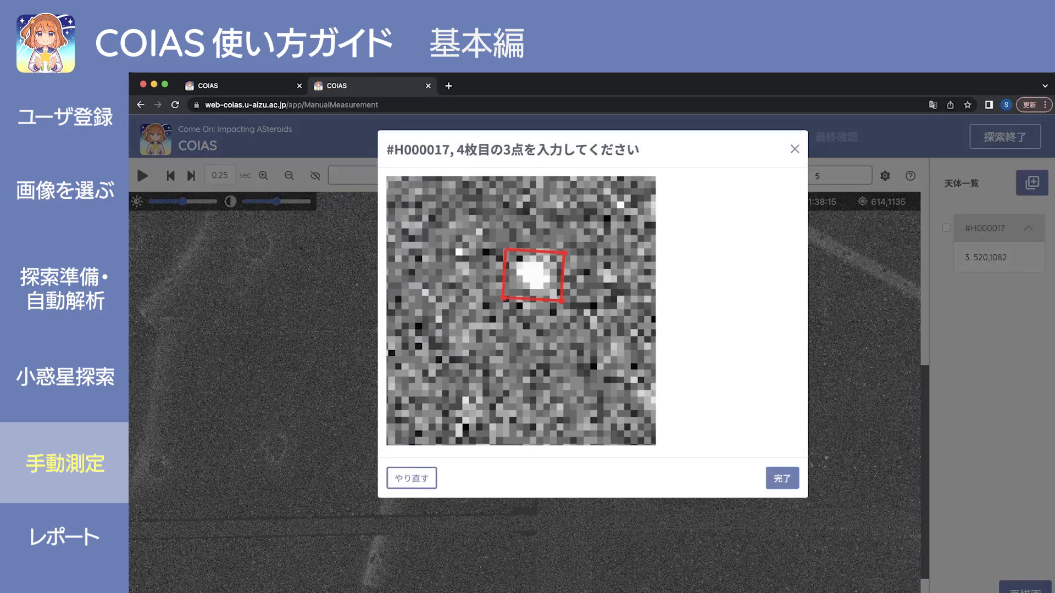
{"action": "left_click", "coordinate": [782, 478]}
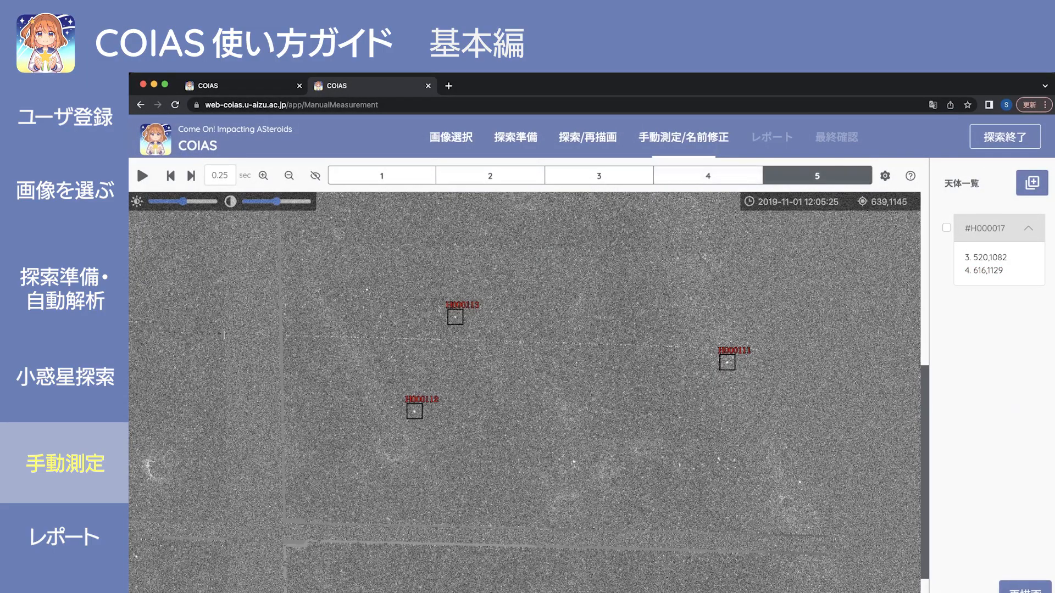
Measure H000017 on image 5 at 643,1143, redoing the three-point box once.
{"action": "left_click", "coordinate": [368, 290]}
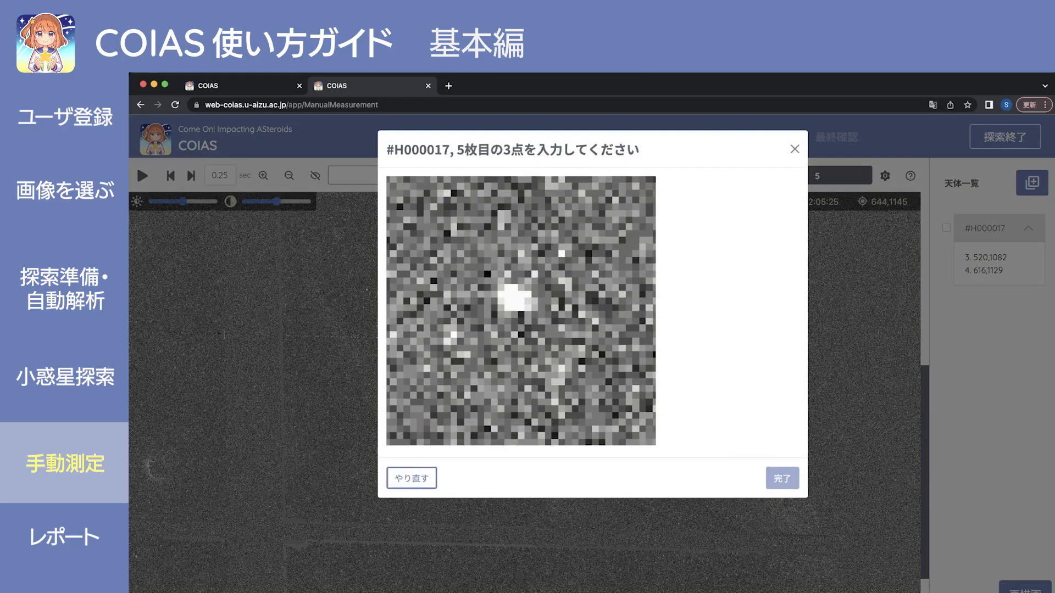
{"action": "left_click", "coordinate": [545, 320]}
{"action": "left_click", "coordinate": [545, 230]}
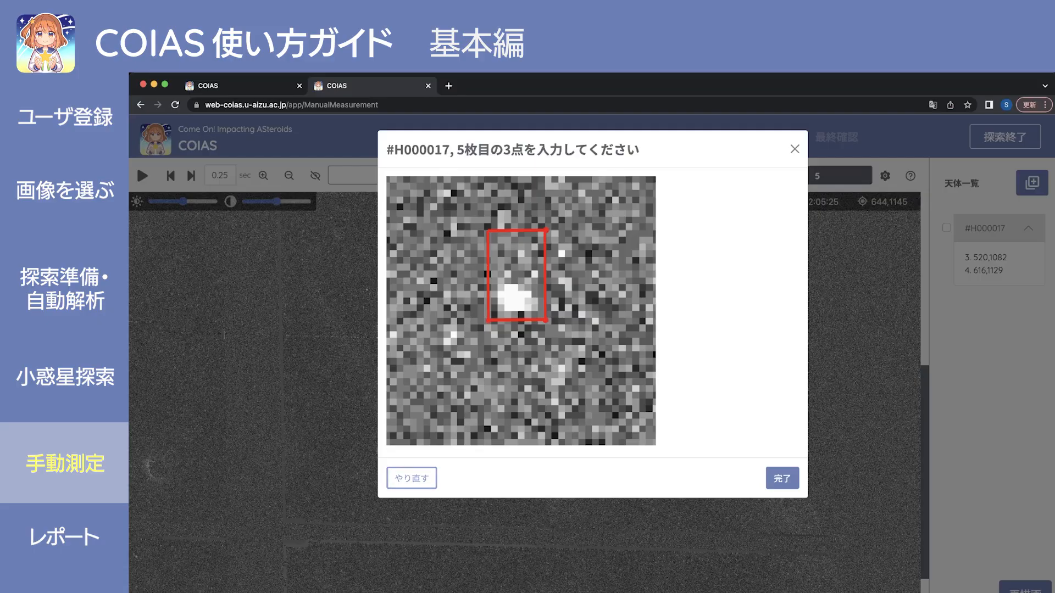
{"action": "left_click", "coordinate": [412, 478]}
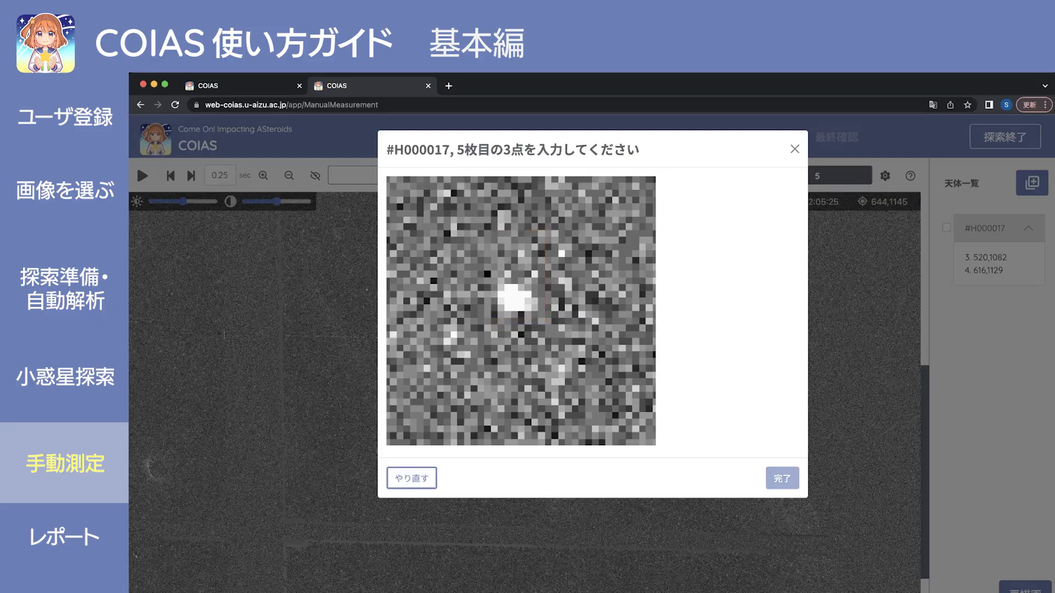
{"action": "left_click", "coordinate": [490, 322]}
{"action": "left_click", "coordinate": [544, 325]}
{"action": "left_click", "coordinate": [544, 278]}
{"action": "left_click", "coordinate": [782, 478]}
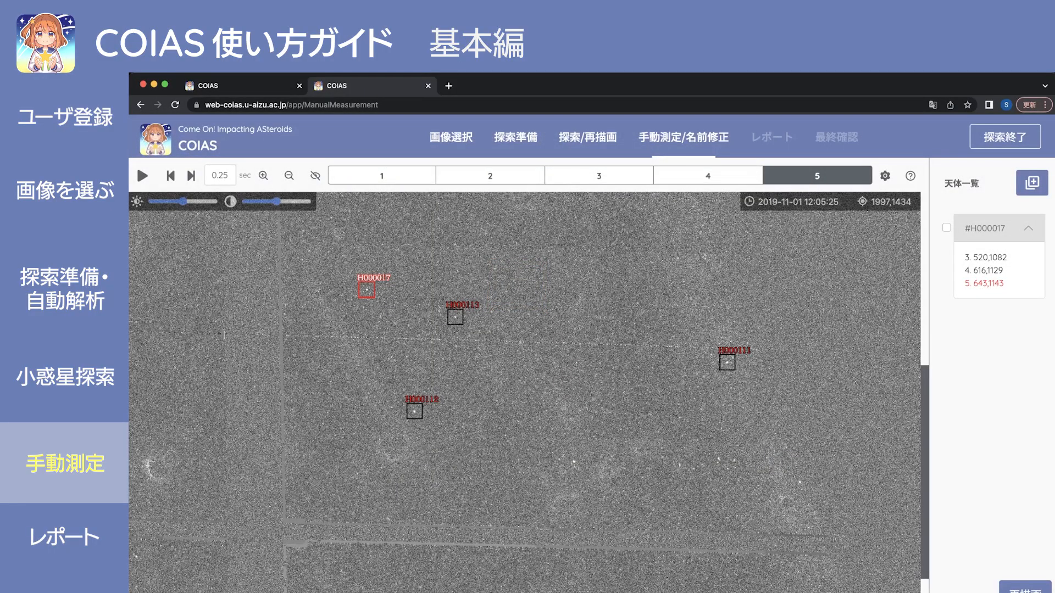
Blink through all five images to verify H000017's track, ending on image 1.
{"action": "scroll", "coordinate": [529, 392], "scroll_direction": "down", "scroll_amount": 2}
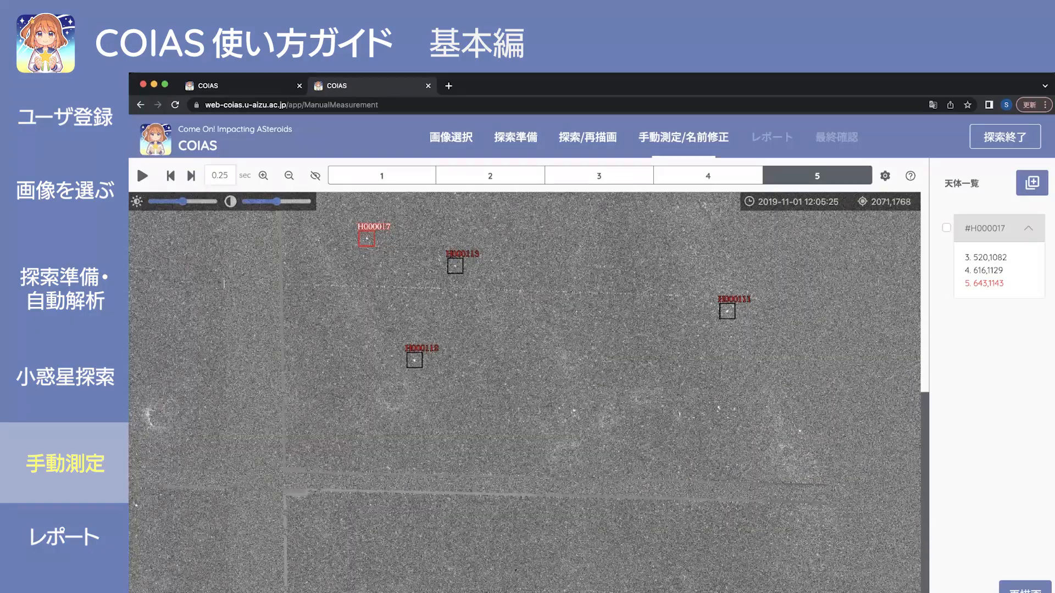
{"action": "key", "text": "Right"}
{"action": "key", "text": "Right"}
{"action": "key", "text": "Right"}
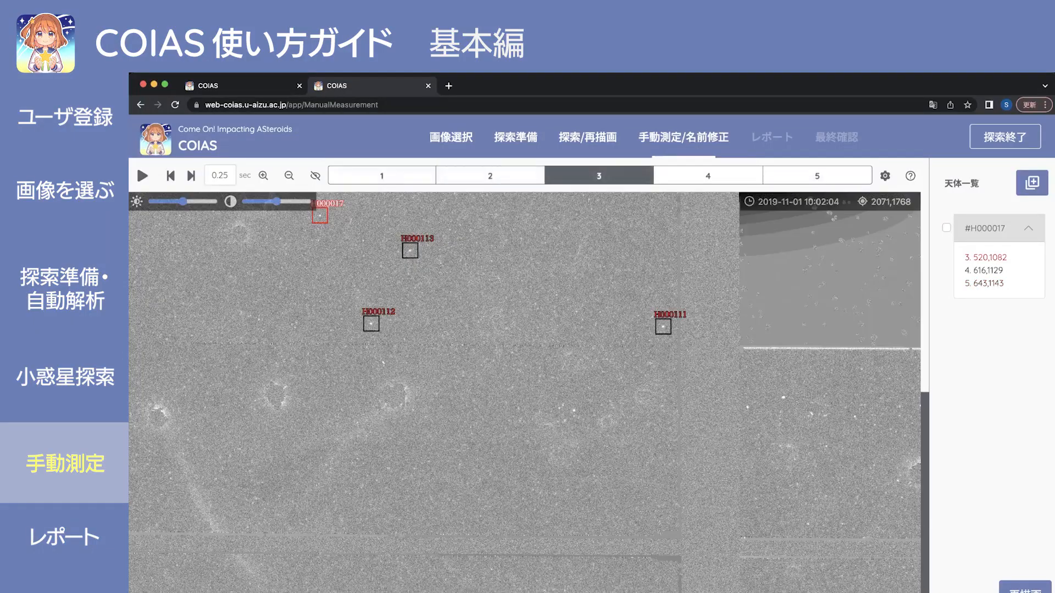
{"action": "key", "text": "Left"}
{"action": "key", "text": "Left"}
{"action": "key", "text": "Left"}
{"action": "key", "text": "Right"}
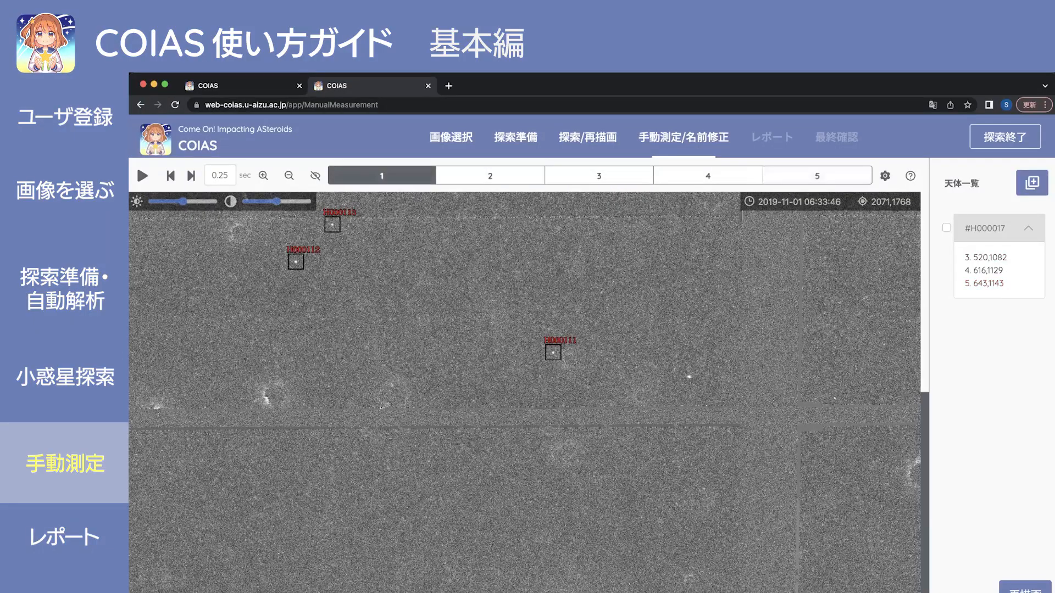
{"action": "key", "text": "Right"}
{"action": "key", "text": "Right"}
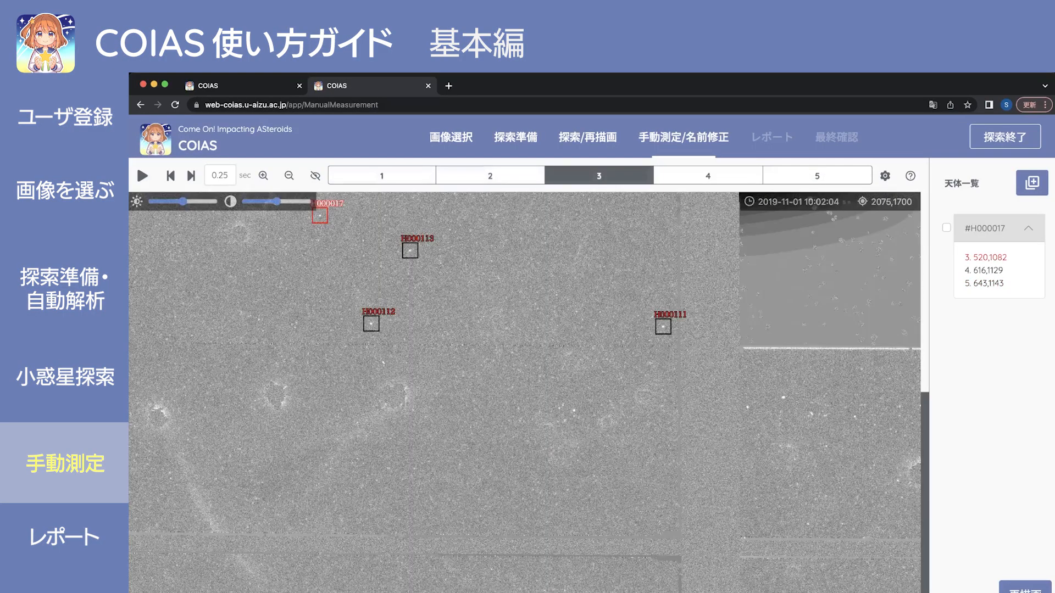
{"action": "key", "text": "Right"}
{"action": "key", "text": "Left"}
{"action": "key", "text": "Left"}
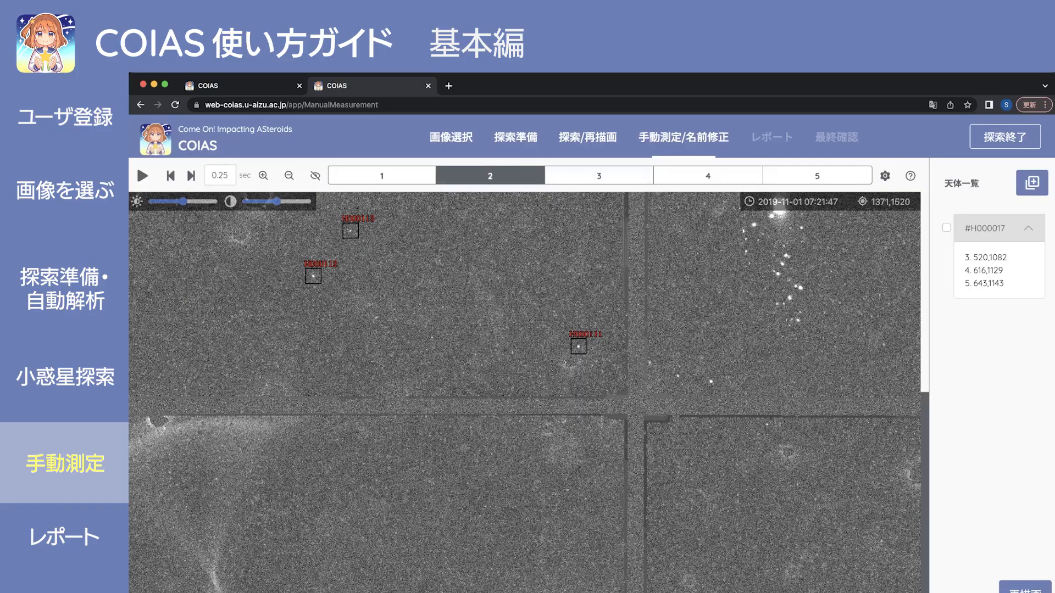
{"action": "key", "text": "Left"}
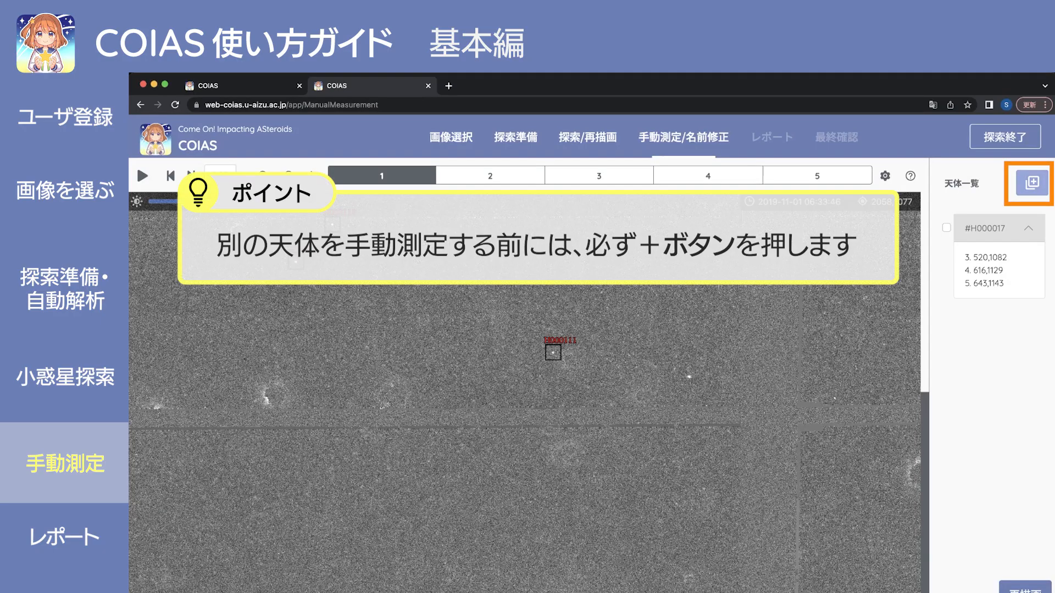
Add new object entries, then delete the extra H000019 and H000020, keeping H000017 and H000018.
{"action": "left_click", "coordinate": [1032, 183]}
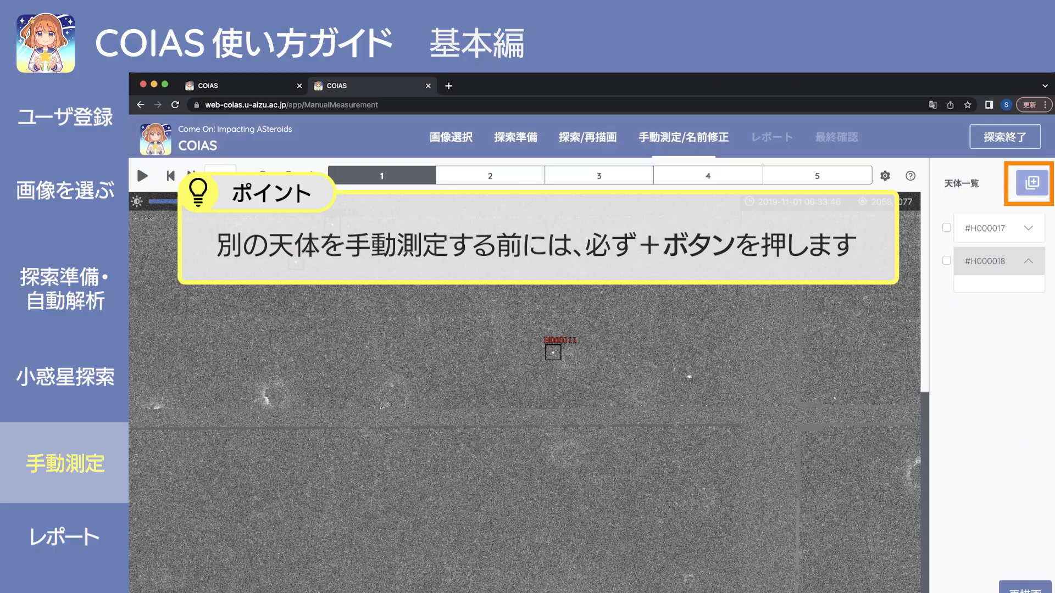
{"action": "left_click", "coordinate": [1032, 183]}
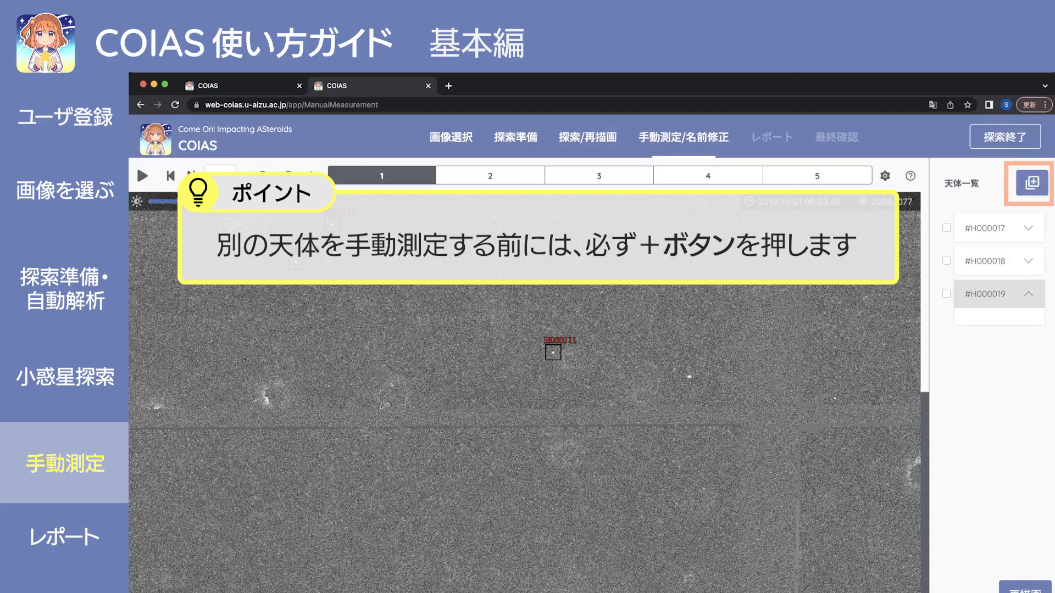
{"action": "left_click", "coordinate": [947, 293]}
{"action": "left_click", "coordinate": [1032, 183]}
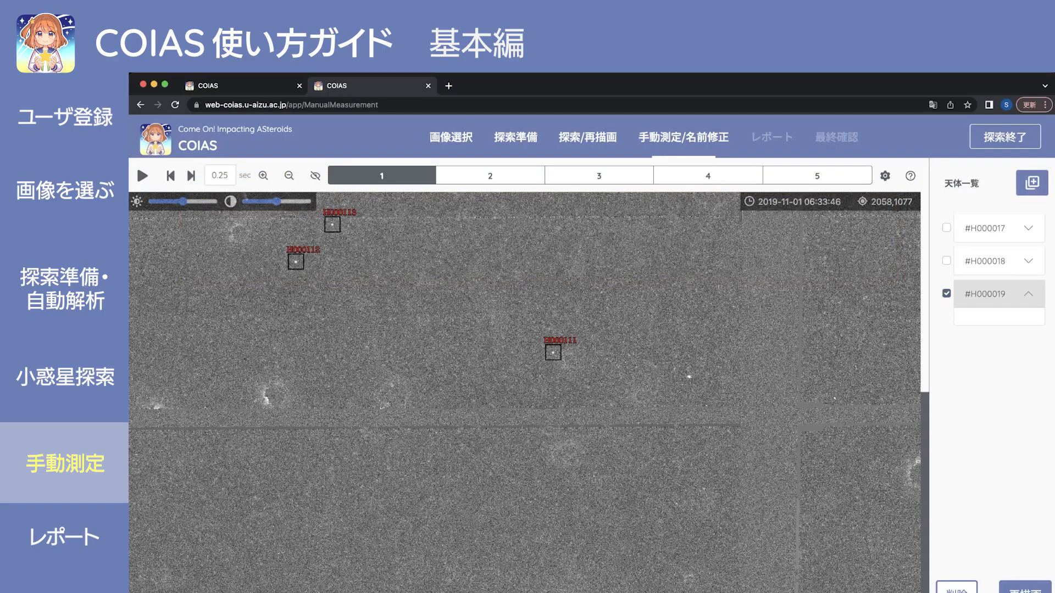
{"action": "left_click", "coordinate": [946, 326]}
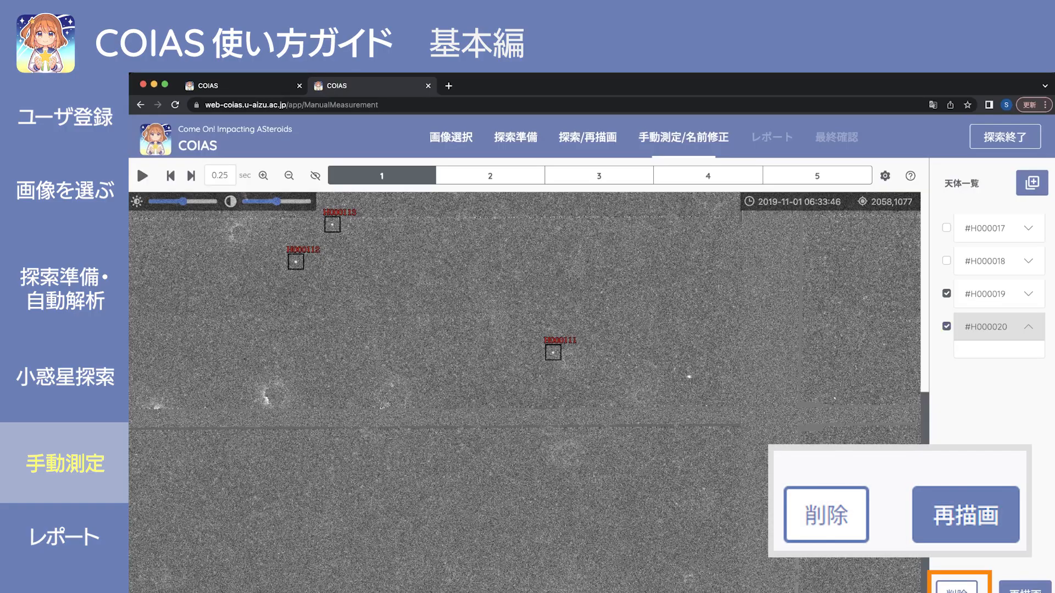
{"action": "left_click", "coordinate": [957, 590]}
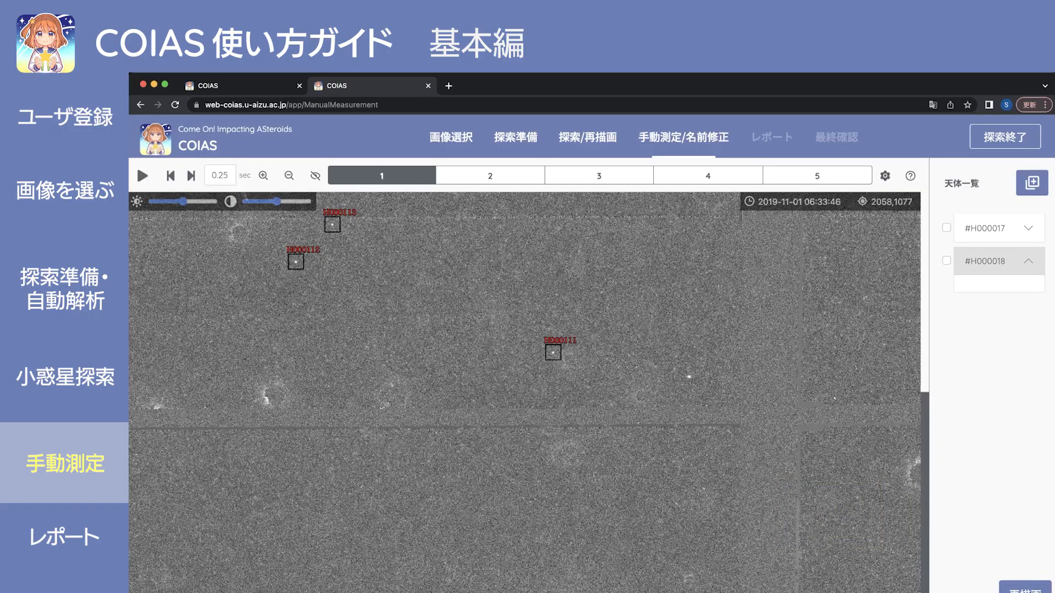
Select H000018 and measure its image 1 position at 1490,1506.
{"action": "left_click", "coordinate": [946, 261]}
{"action": "left_click", "coordinate": [690, 378]}
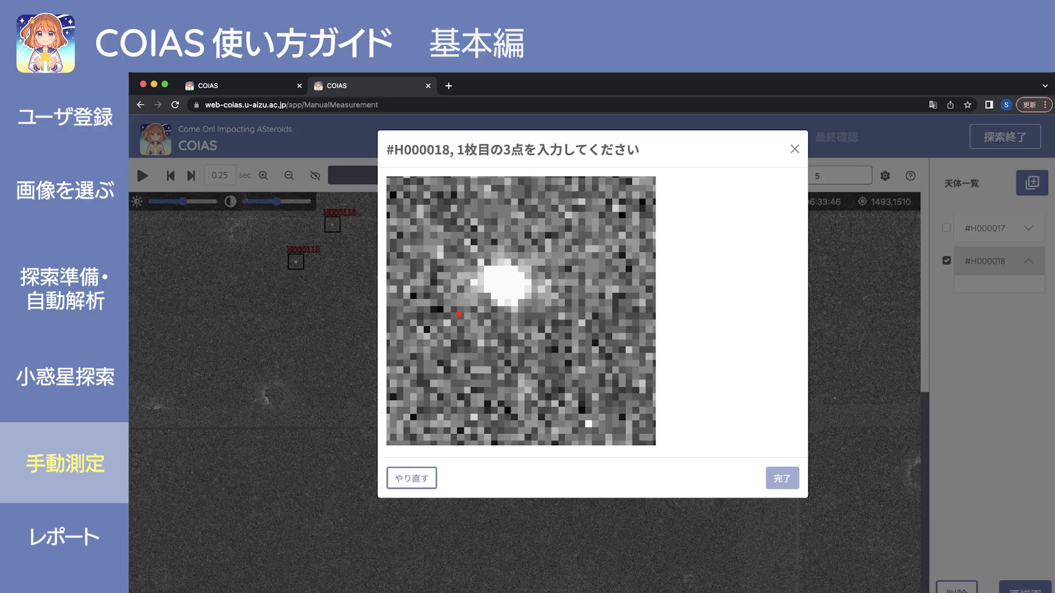
{"action": "left_click", "coordinate": [544, 254]}
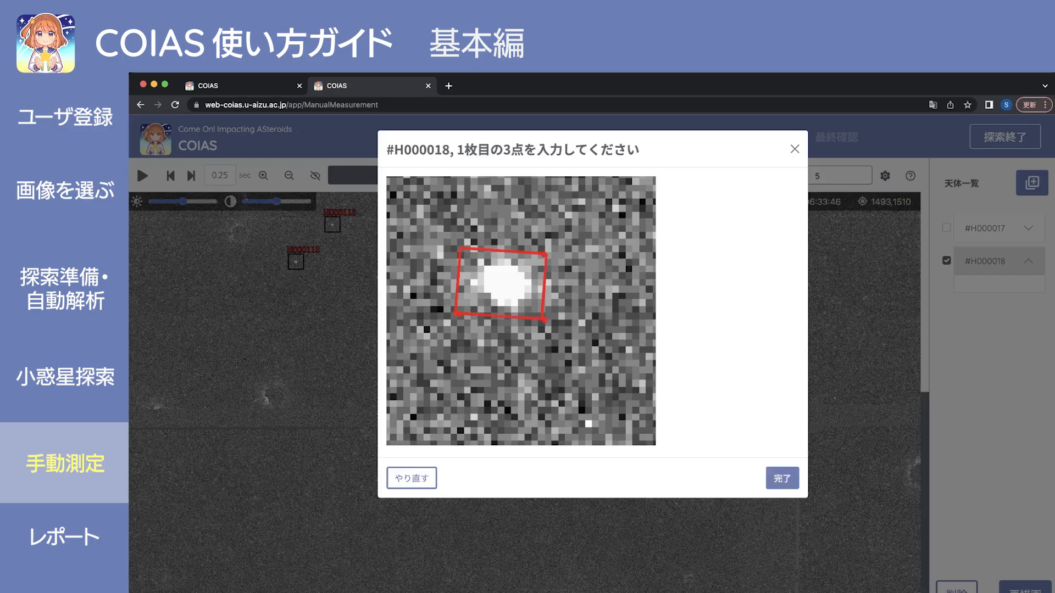
{"action": "left_click", "coordinate": [782, 479]}
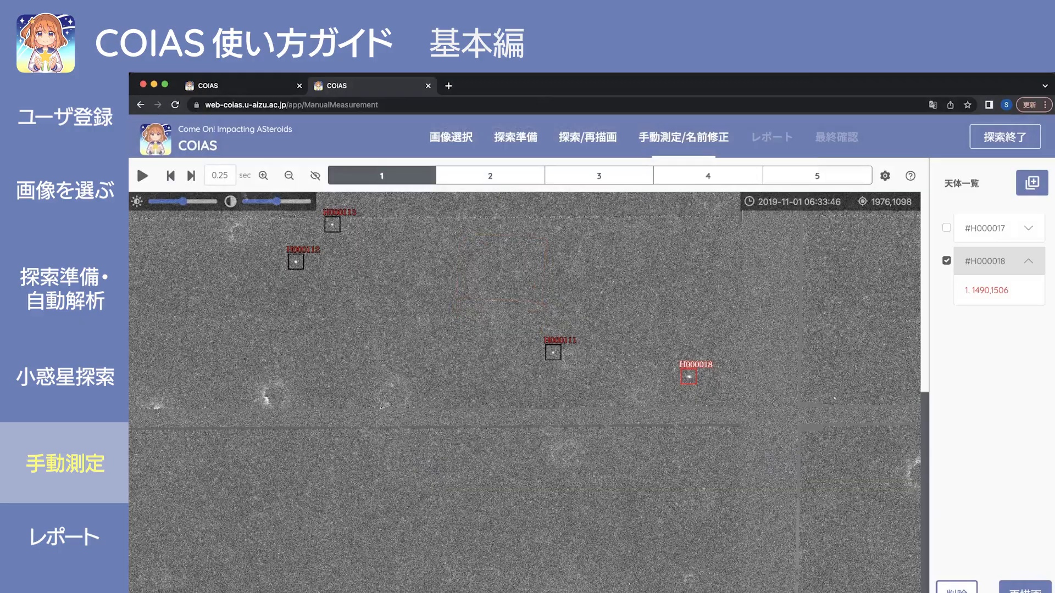
Measure H000018 on image 2 at 1548,1519.
{"action": "key", "text": "Right"}
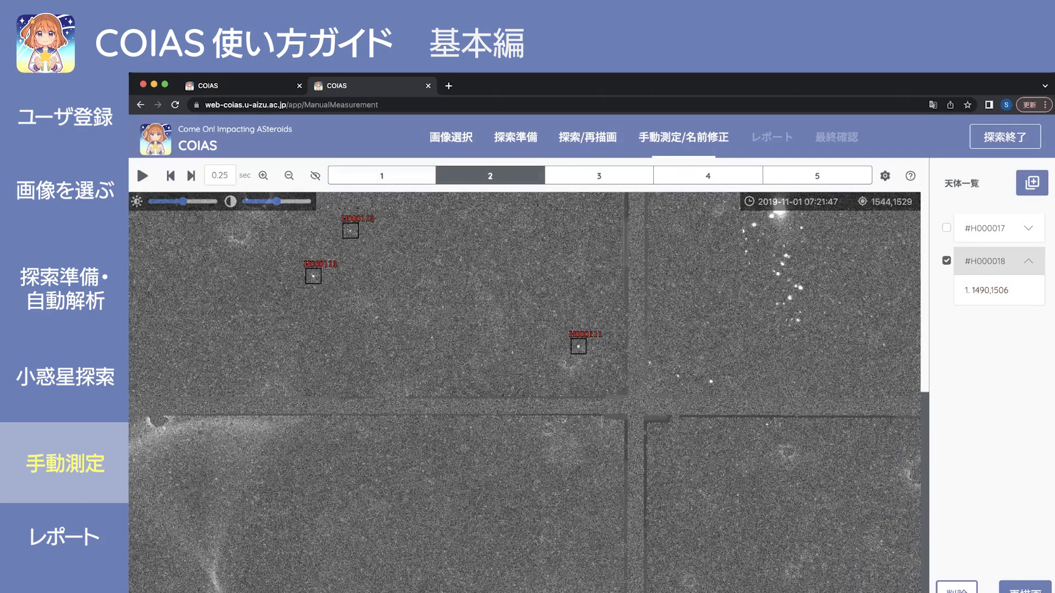
{"action": "left_click", "coordinate": [711, 382]}
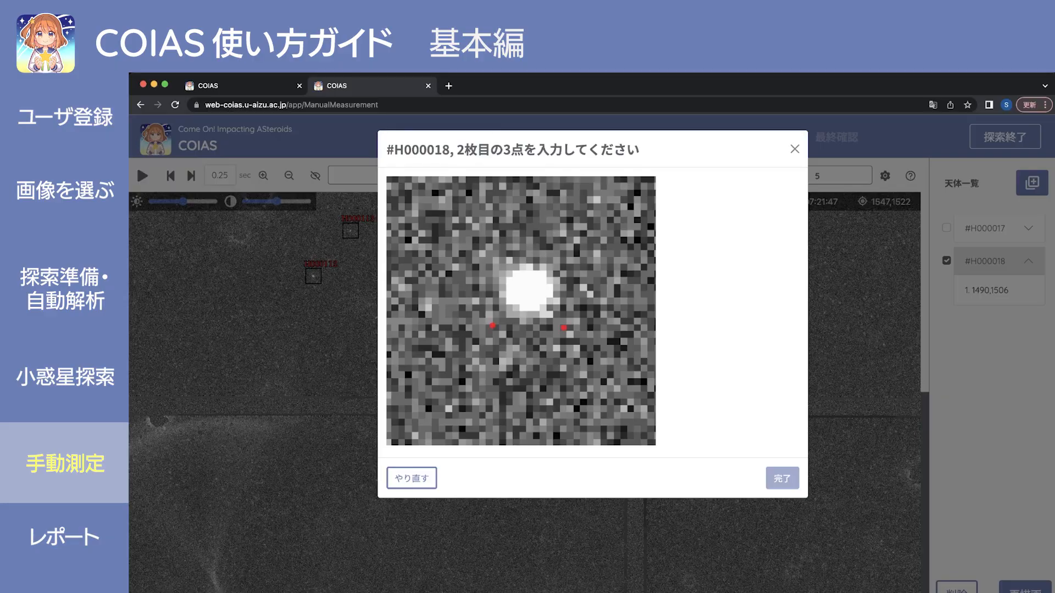
{"action": "left_click", "coordinate": [566, 261]}
{"action": "left_click", "coordinate": [782, 478]}
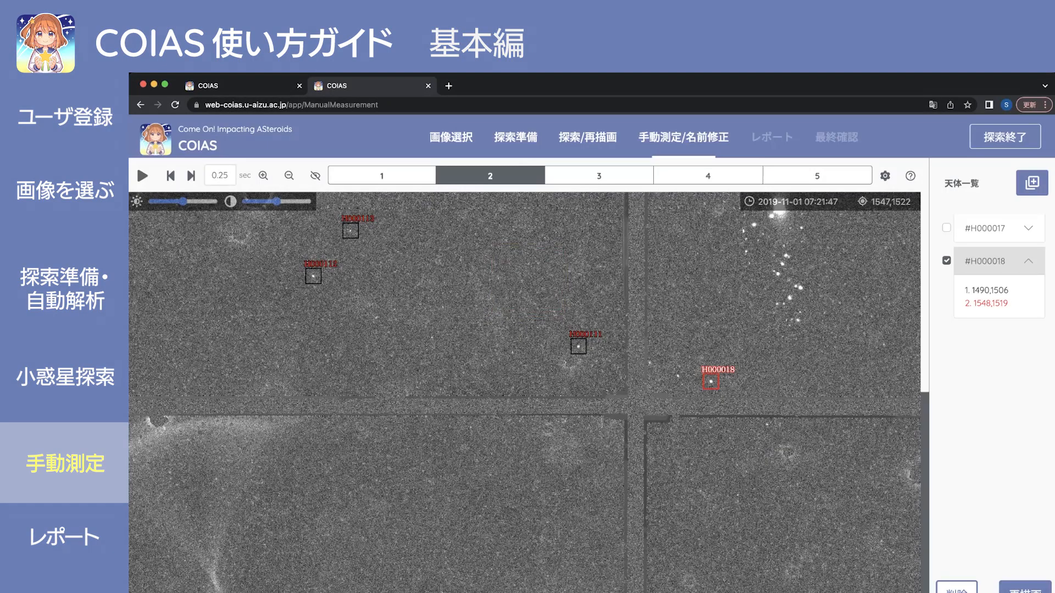
Blink images 2 and 3 to locate H000018, then measure it on image 3 at 1739,1560.
{"action": "key", "text": "Right"}
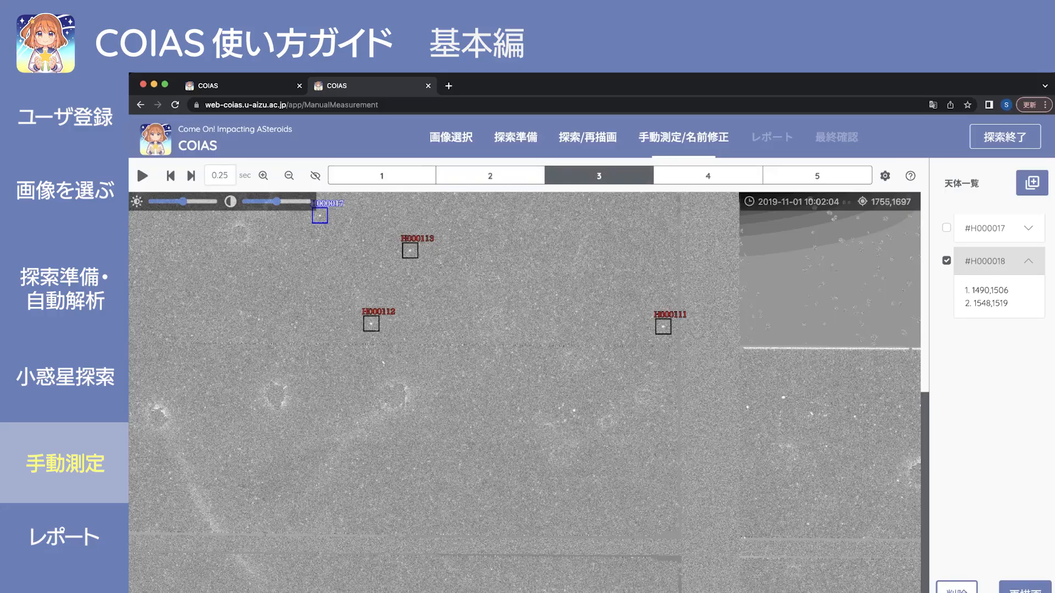
{"action": "key", "text": "Left"}
{"action": "key", "text": "Right"}
{"action": "key", "text": "Right"}
{"action": "key", "text": "Left"}
{"action": "key", "text": "Left"}
{"action": "key", "text": "Right"}
{"action": "key", "text": "Left"}
{"action": "key", "text": "Left"}
{"action": "key", "text": "Right"}
{"action": "key", "text": "Right"}
{"action": "left_click", "coordinate": [783, 398]}
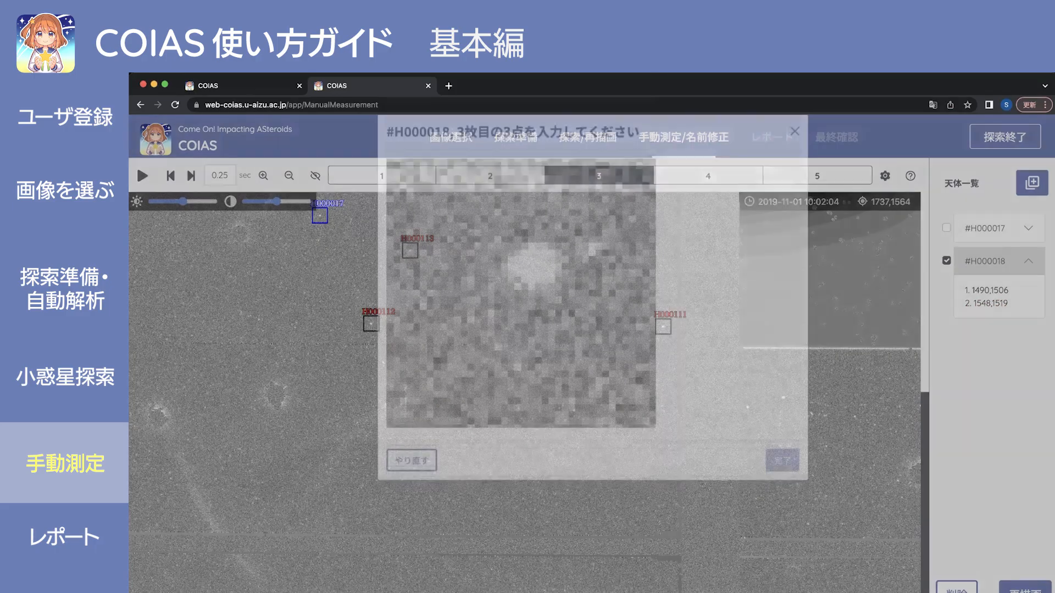
{"action": "left_click", "coordinate": [498, 314]}
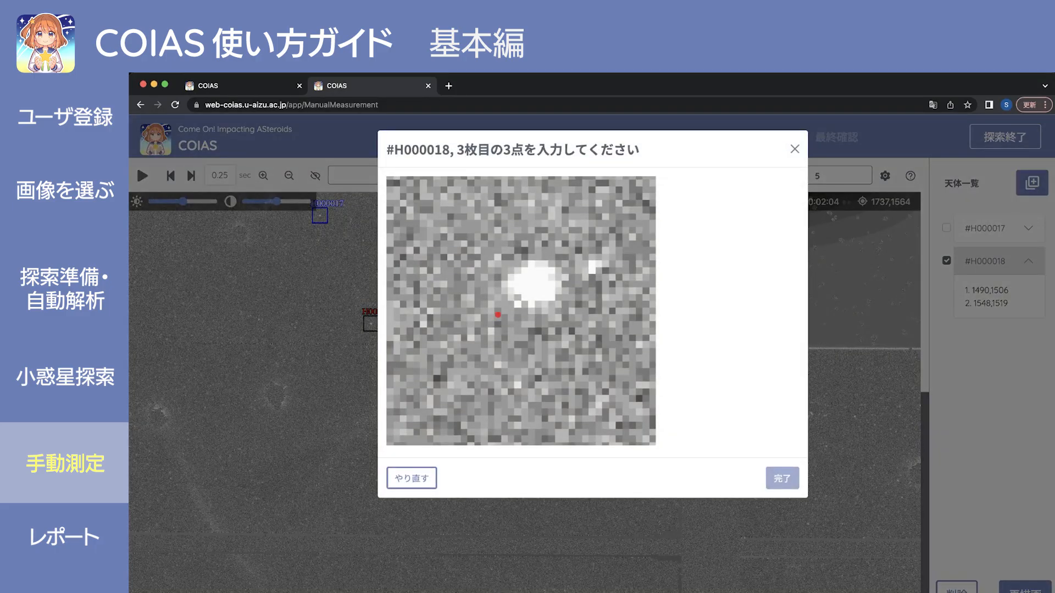
{"action": "left_click", "coordinate": [573, 315]}
{"action": "left_click", "coordinate": [575, 250]}
{"action": "left_click", "coordinate": [782, 478]}
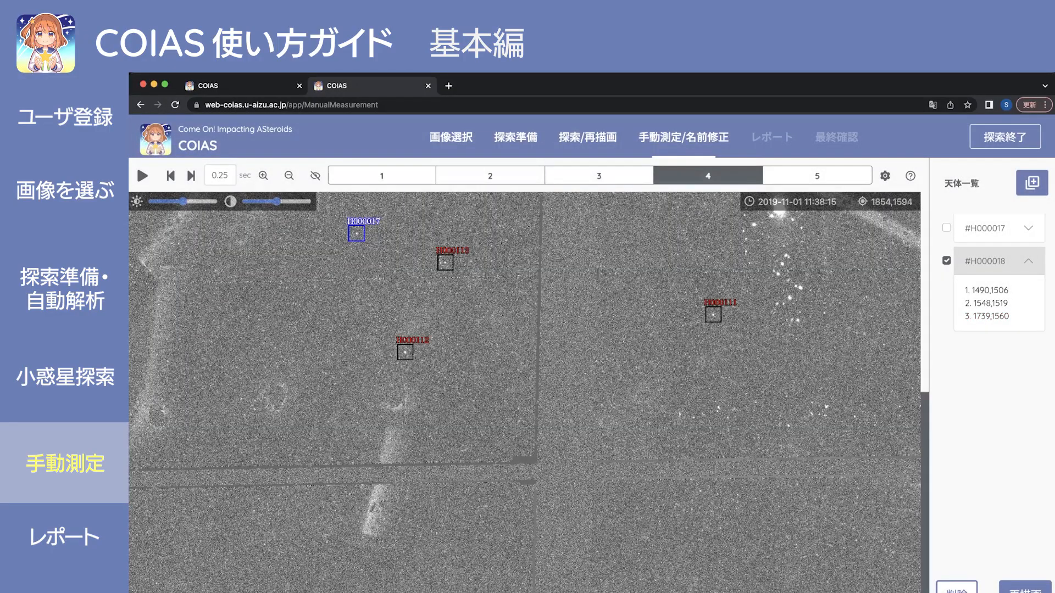
Measure H000018 on image 4 at 1851,1586, then advance to image 5.
{"action": "left_click", "coordinate": [826, 407]}
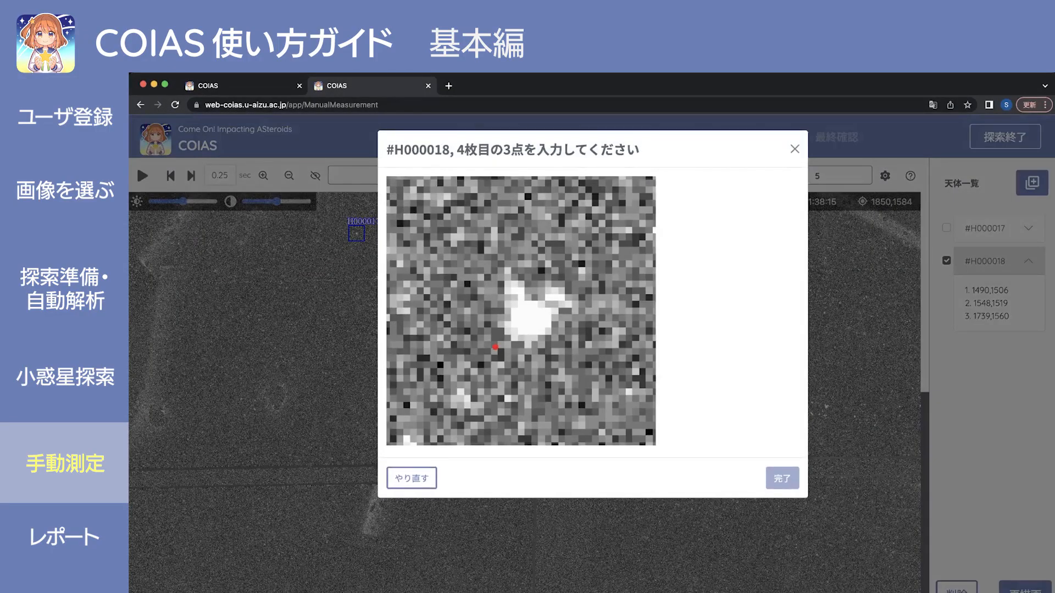
{"action": "left_click", "coordinate": [556, 348]}
{"action": "left_click", "coordinate": [557, 297]}
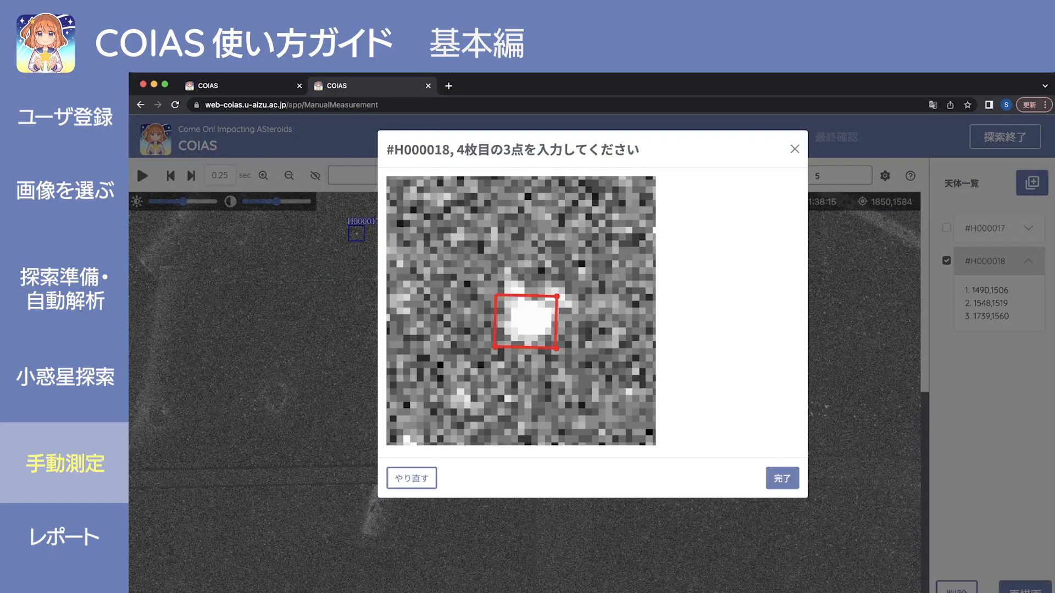
{"action": "left_click", "coordinate": [782, 478]}
{"action": "key", "text": "Right"}
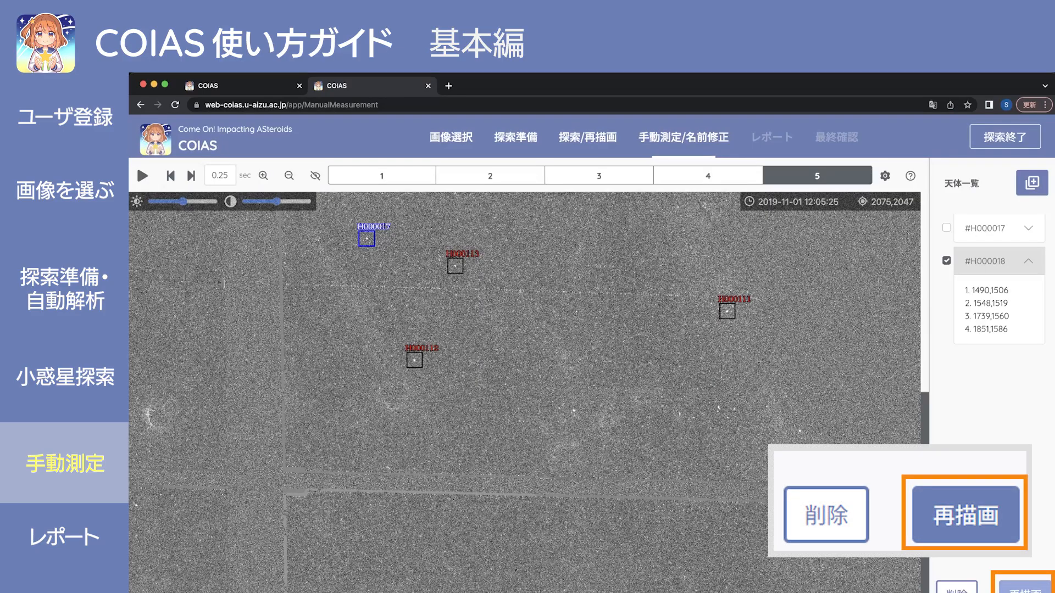
Redraw the objects as H000111–H000114 and scroll the image to check their markers.
{"action": "left_click", "coordinate": [1027, 589]}
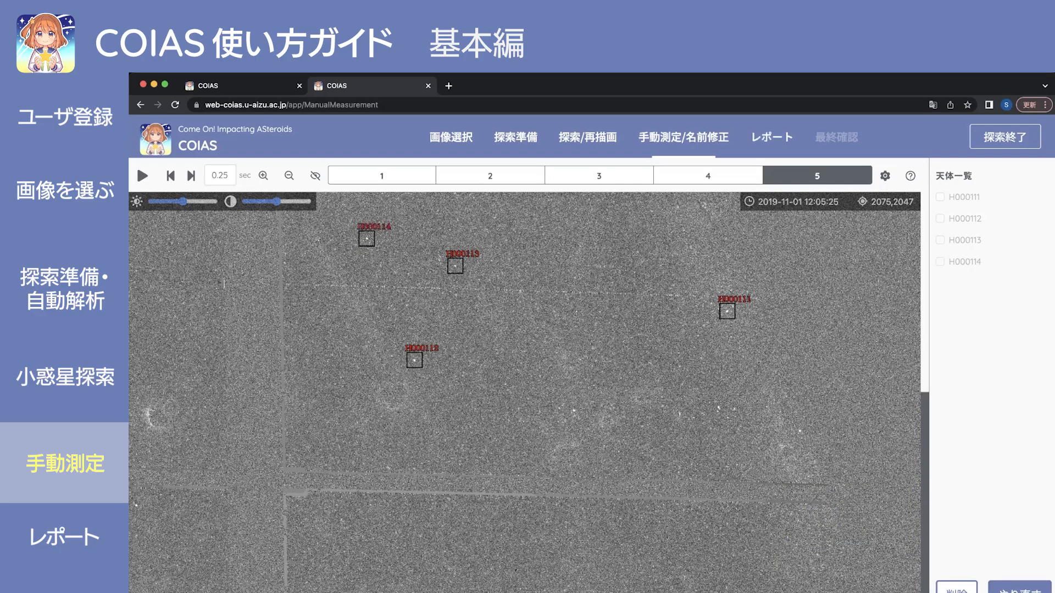
{"action": "scroll", "coordinate": [529, 392], "scroll_direction": "up", "scroll_amount": 2}
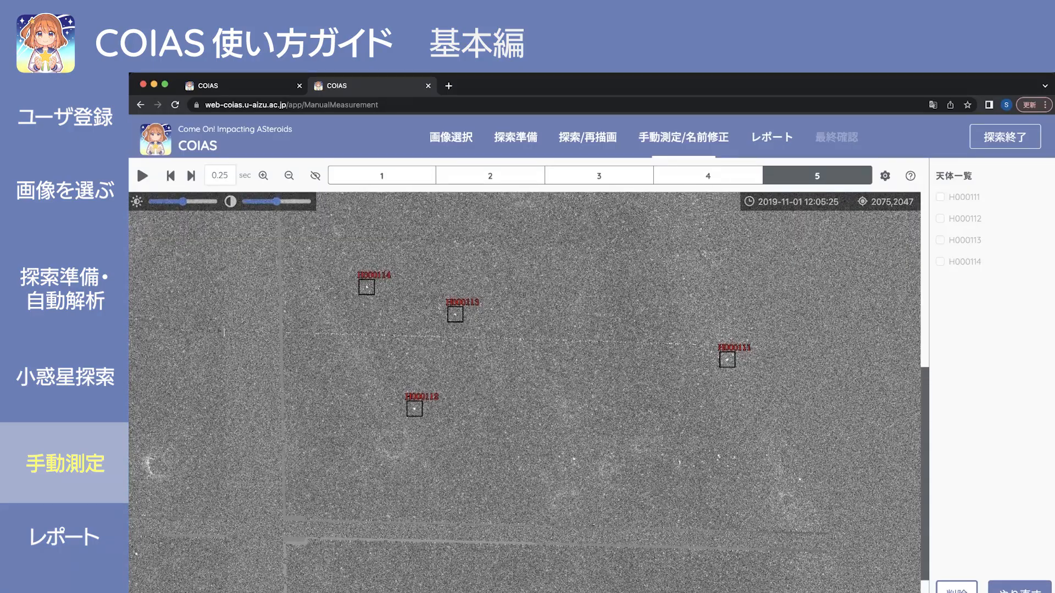
{"action": "scroll", "coordinate": [530, 392], "scroll_direction": "up", "scroll_amount": 6}
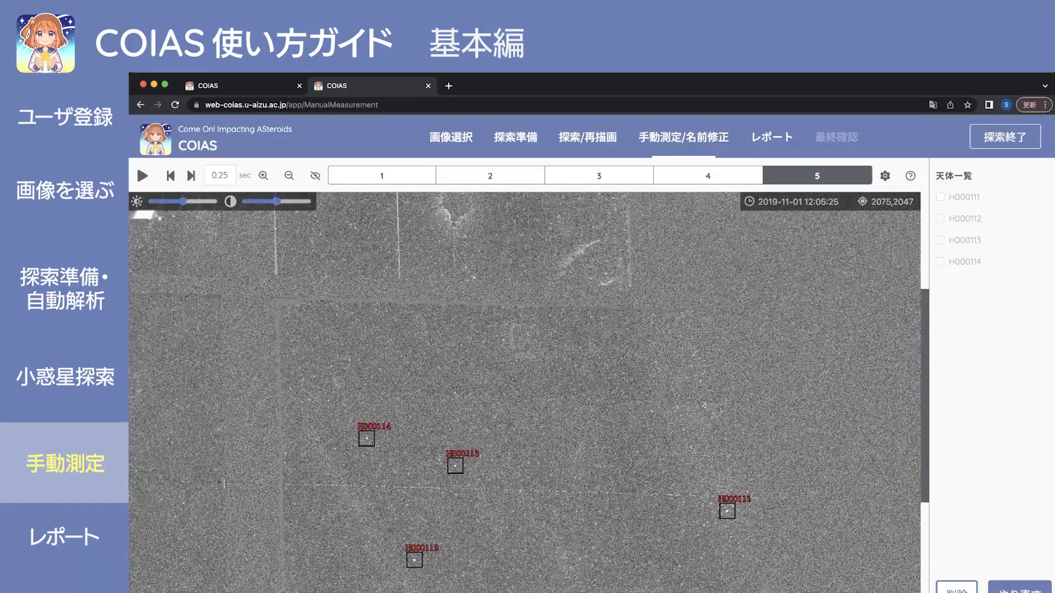
{"action": "scroll", "coordinate": [529, 392], "scroll_direction": "down", "scroll_amount": 8}
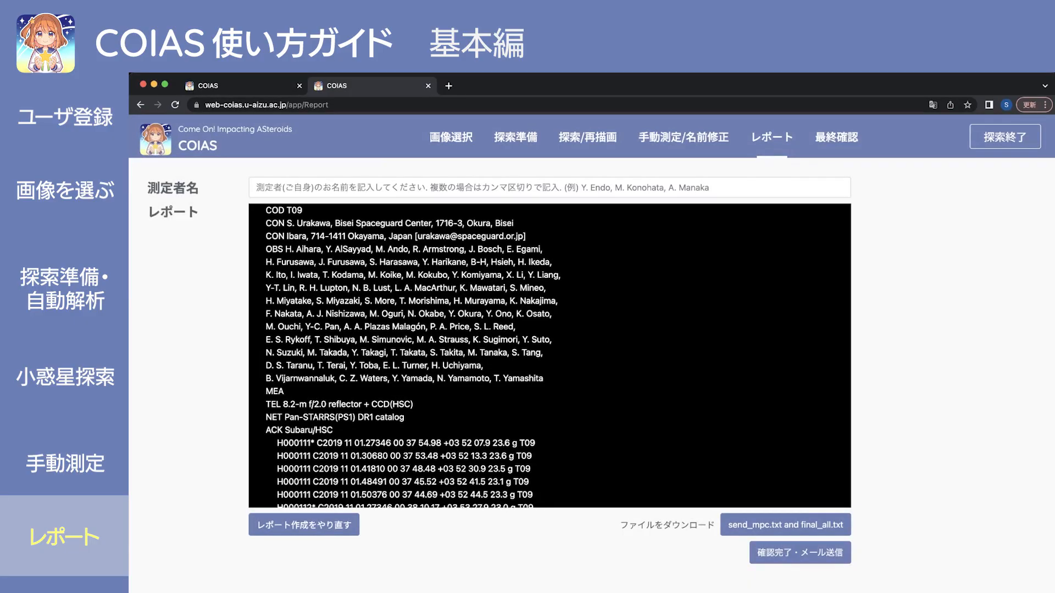
Scroll through the generated MPC report headed COD T09 to see the H000111 observation lines.
{"action": "scroll", "coordinate": [550, 356], "scroll_direction": "down", "scroll_amount": 5}
{"action": "scroll", "coordinate": [549, 356], "scroll_direction": "up", "scroll_amount": 5}
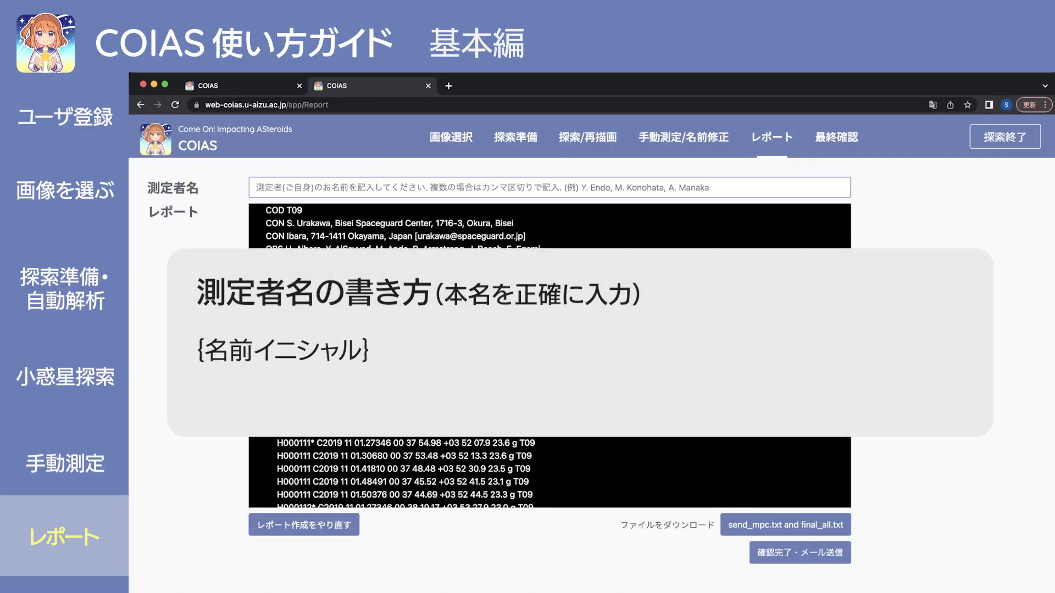
Enter the measurer's name in the 測定者名 field and download send_mpc.txt and final_all.txt.
{"action": "type", "text": "S. "}
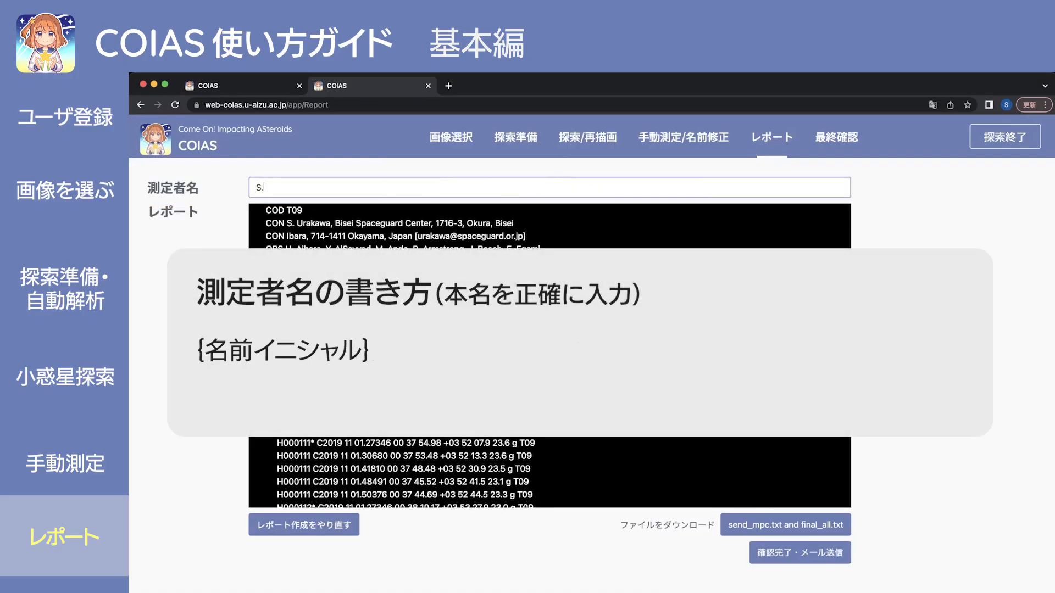
{"action": "type", "text": "Ur"}
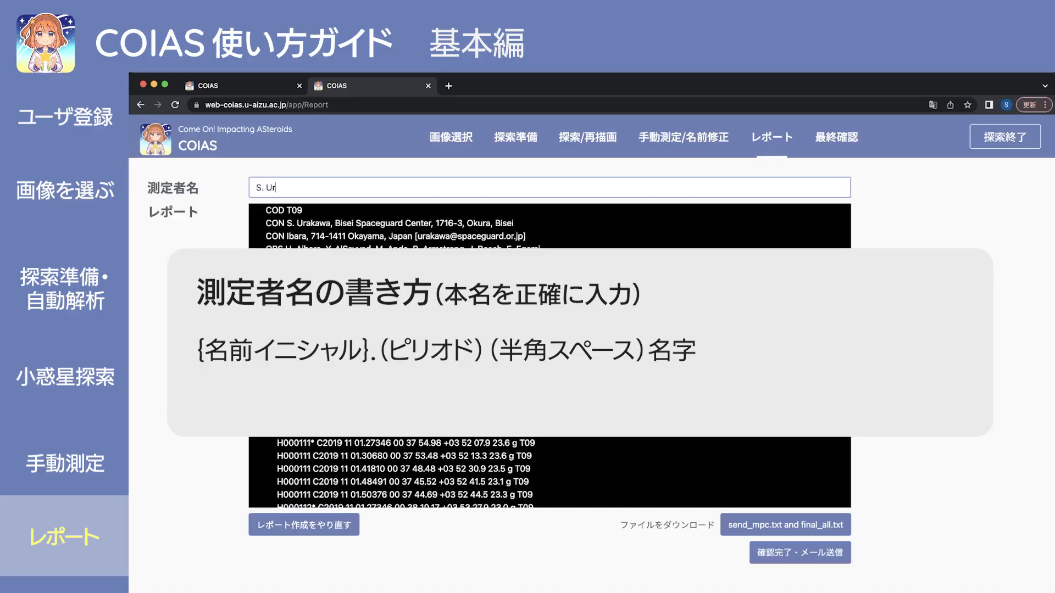
{"action": "type", "text": "akawa"}
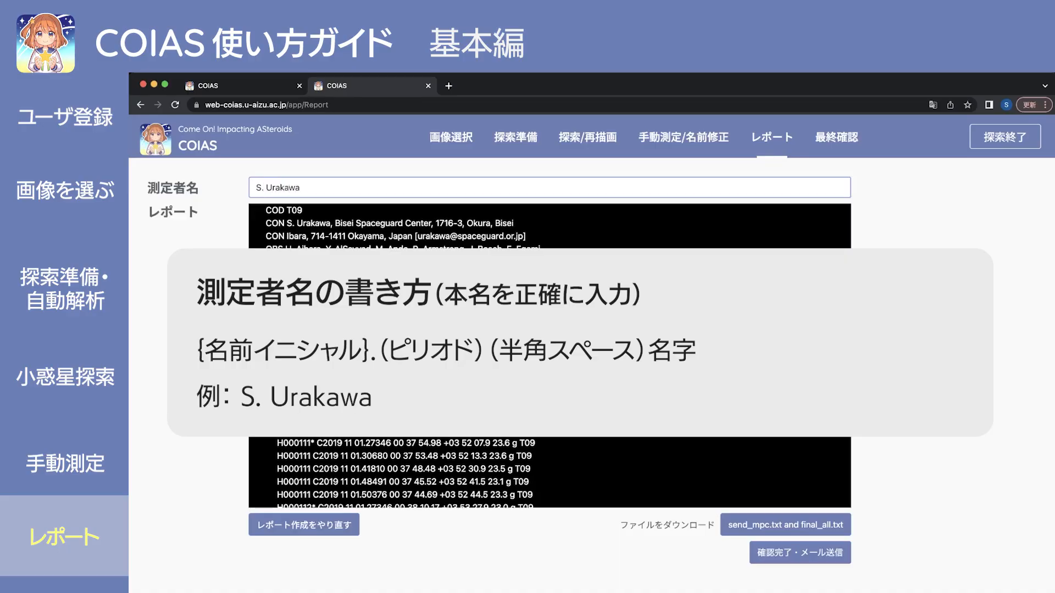
{"action": "scroll", "coordinate": [550, 356], "scroll_direction": "down", "scroll_amount": 5}
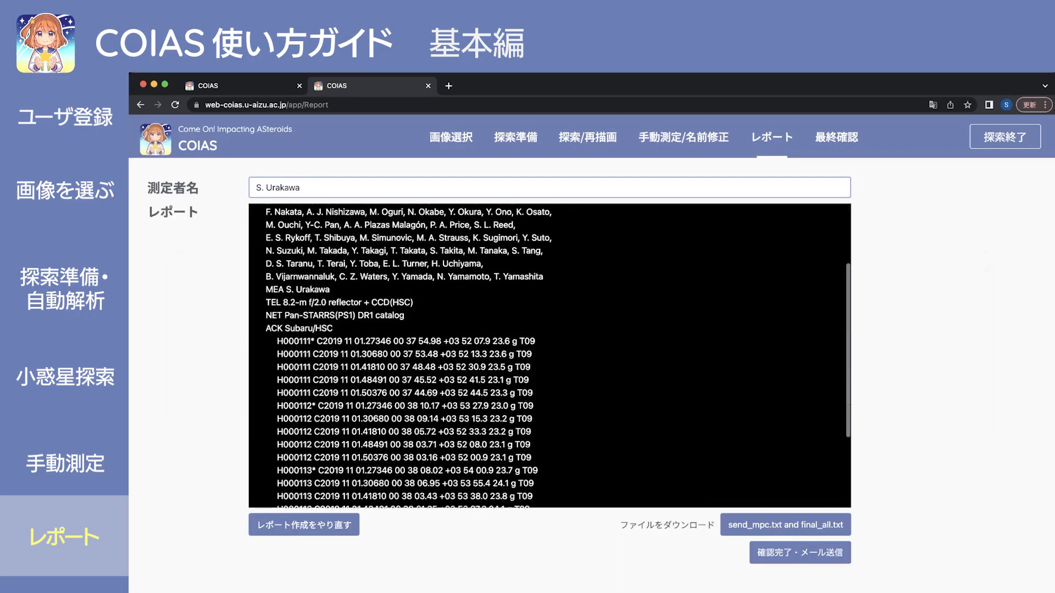
{"action": "scroll", "coordinate": [549, 356], "scroll_direction": "up", "scroll_amount": 3}
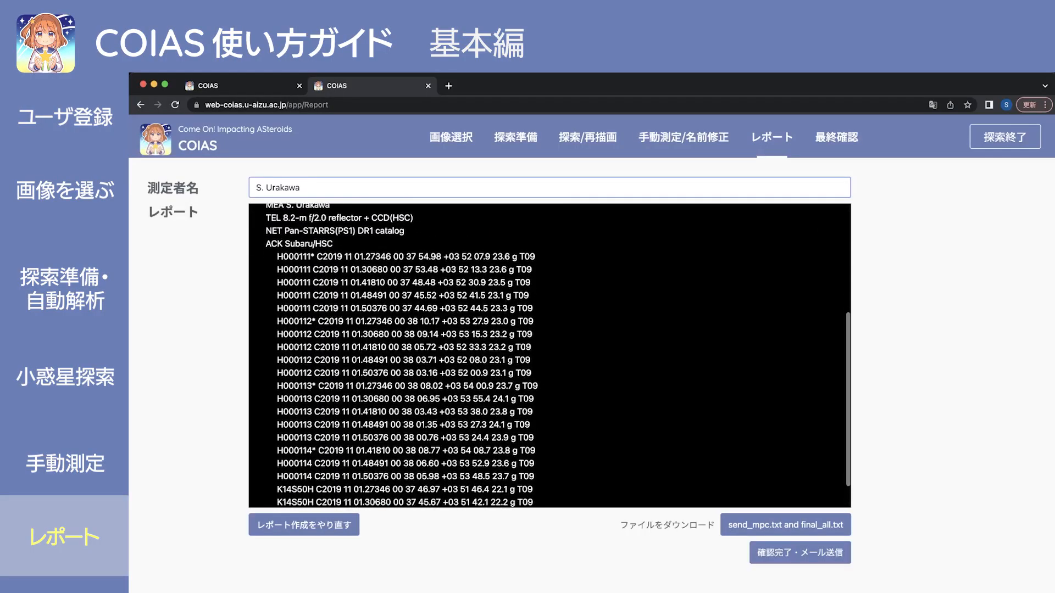
{"action": "scroll", "coordinate": [550, 356], "scroll_direction": "down", "scroll_amount": 3}
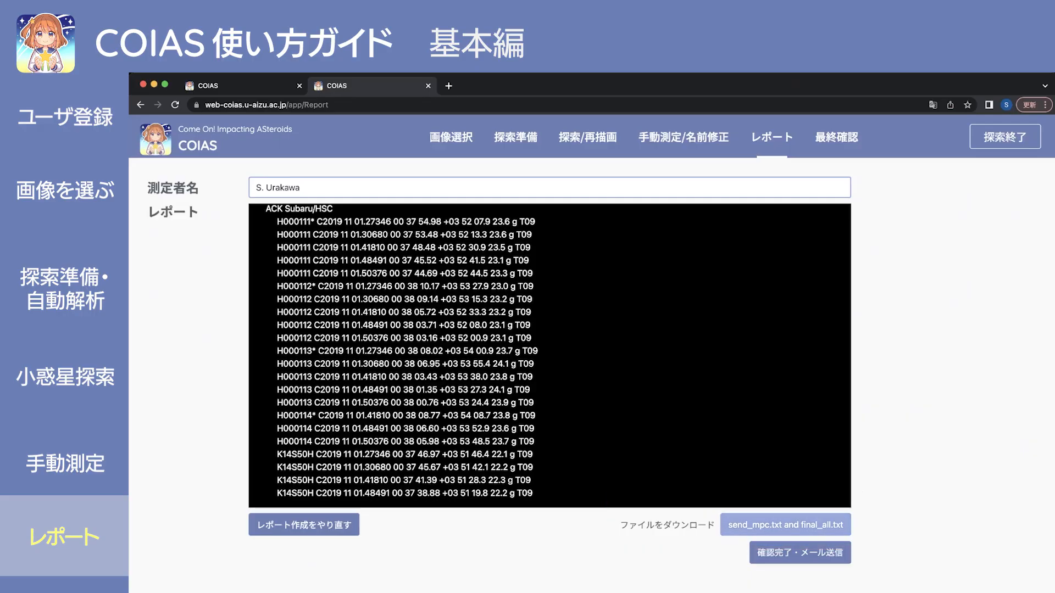
{"action": "left_click", "coordinate": [786, 525]}
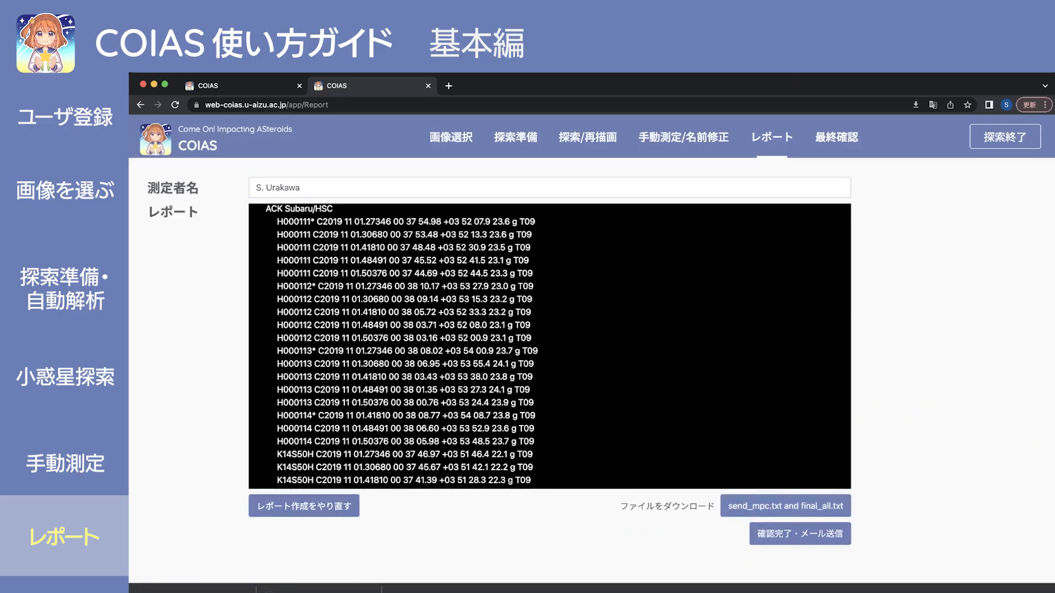